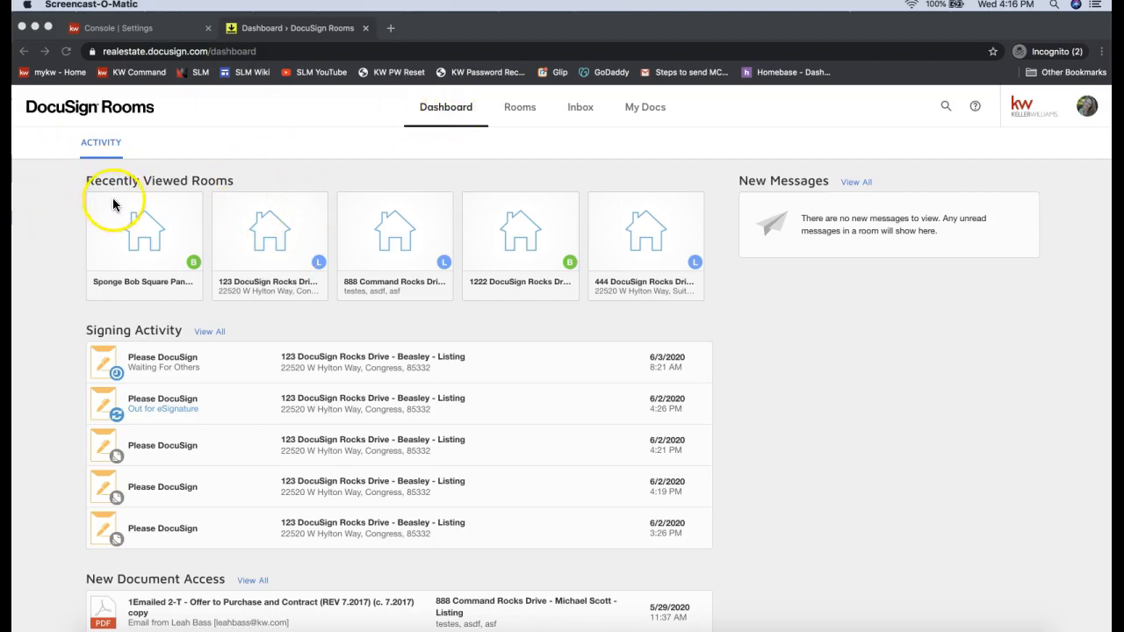
Step: Open the Sponge Bob Square Pants - Buyer room from the rooms list and look through its details
left_click(524, 120)
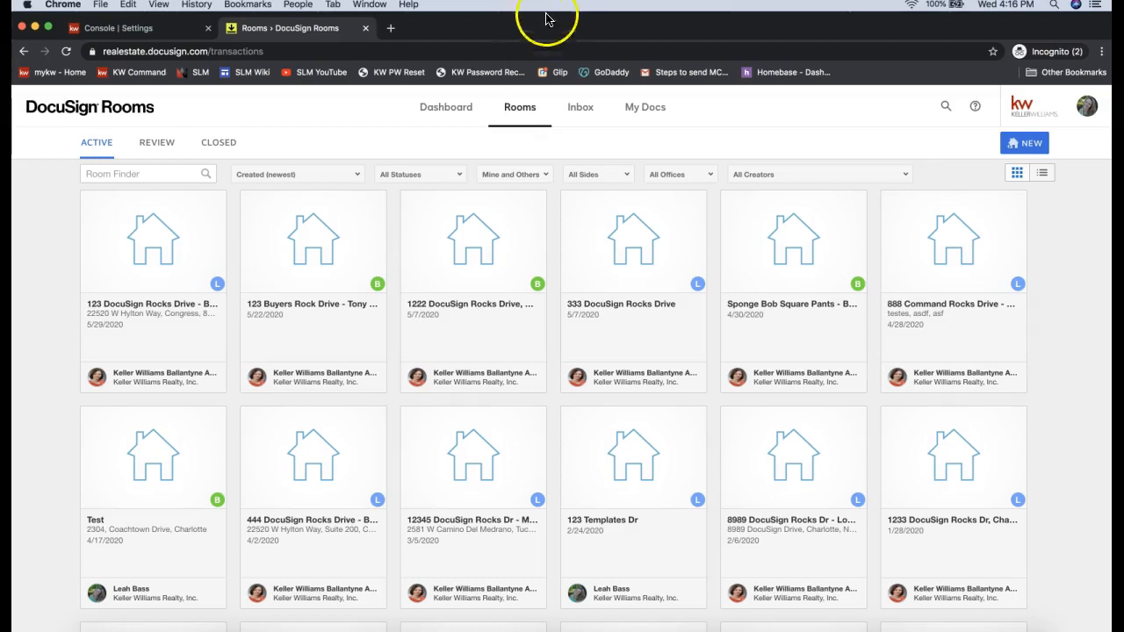
left_click(165, 271)
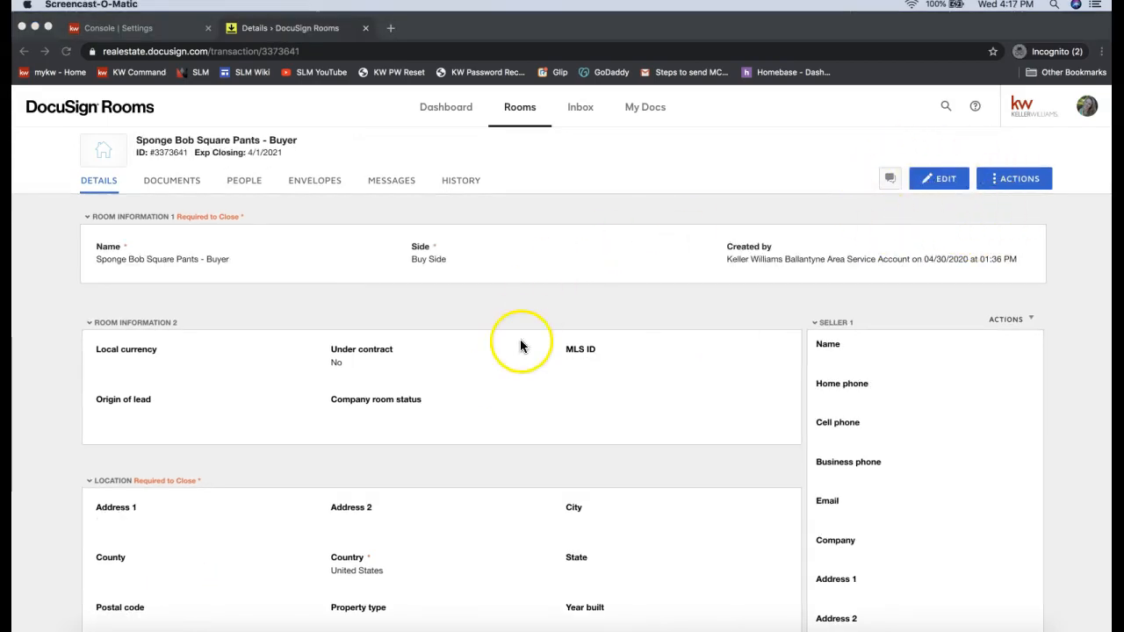
scroll(833, 349, "down", 3)
scroll(834, 349, "up", 3)
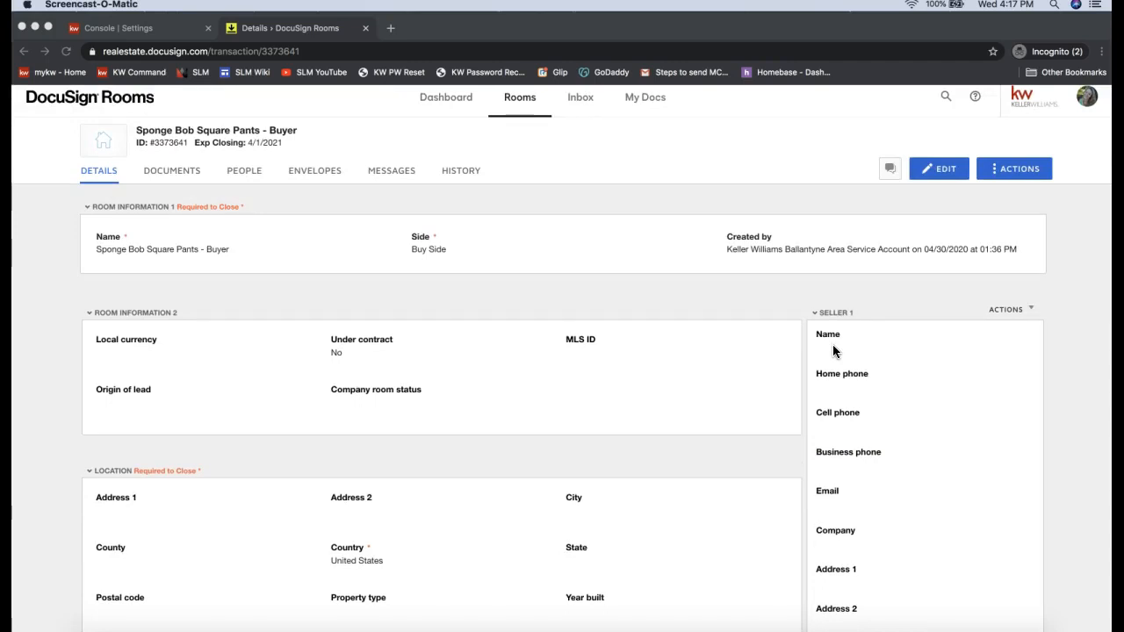
Step: Open the room details for editing, check the Seller 1 fields, and save the details
left_click(943, 172)
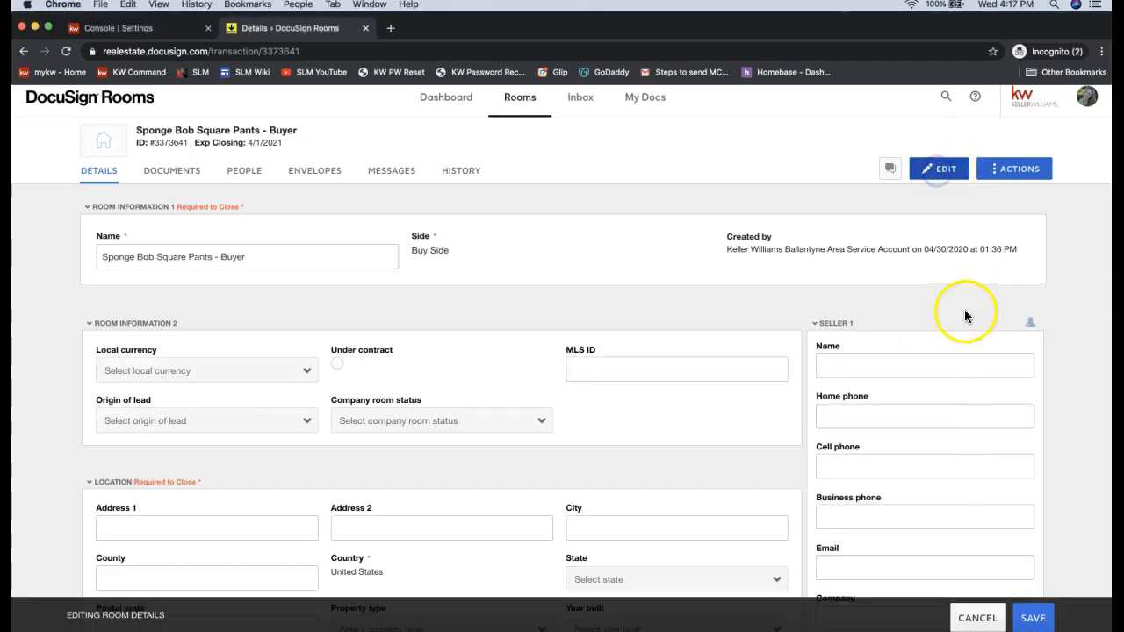
left_click(880, 371)
left_click(778, 299)
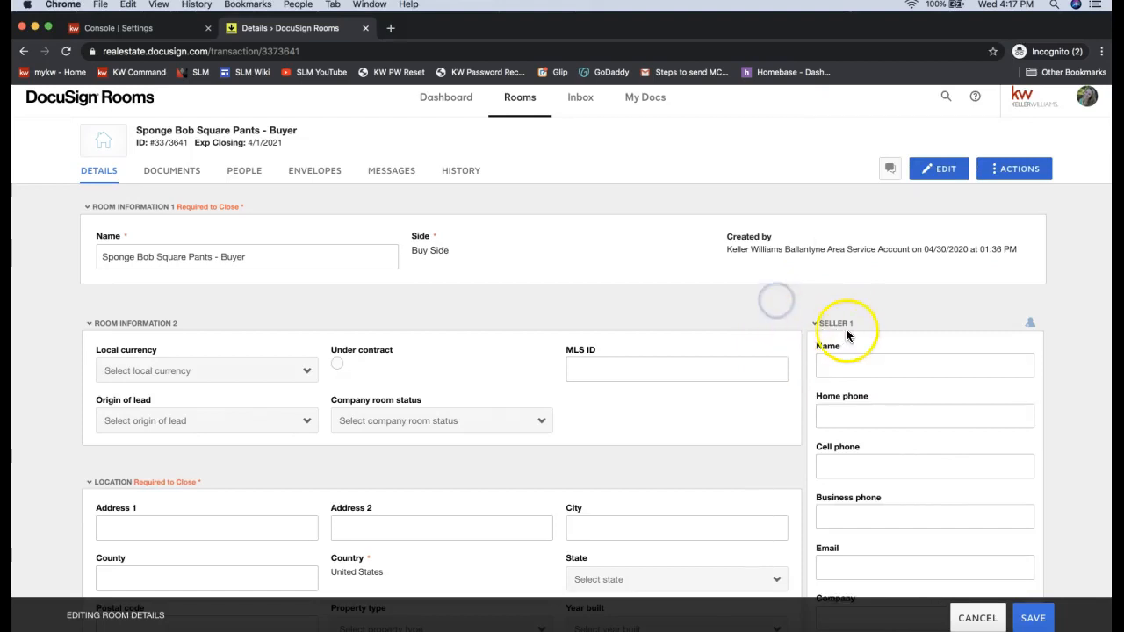
scroll(846, 329, "down", 2)
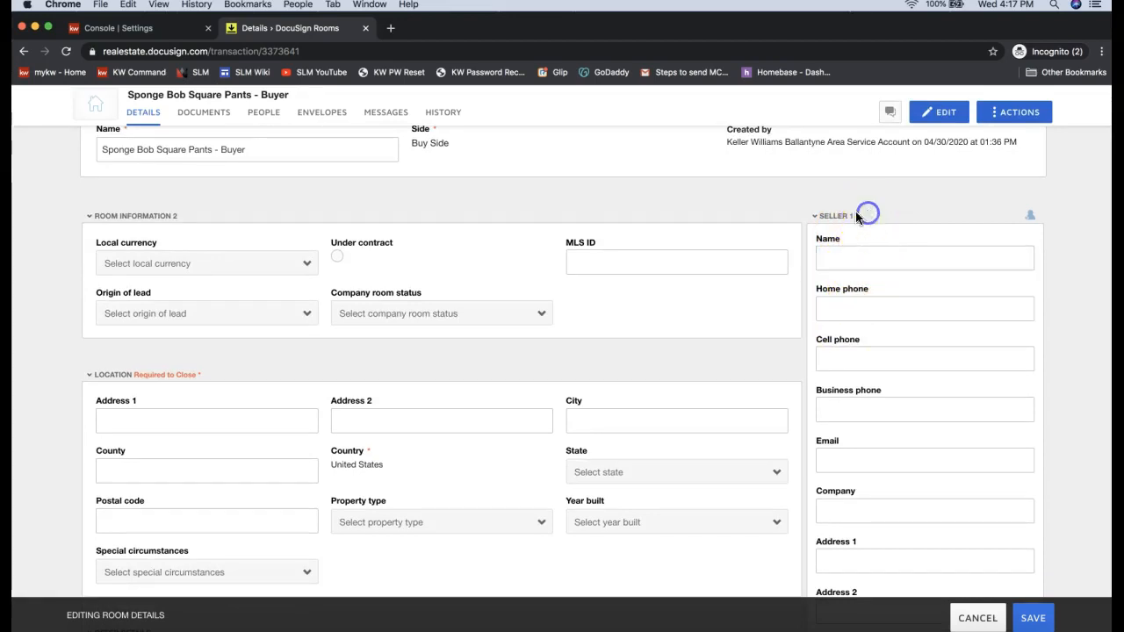
scroll(868, 217, "up", 3)
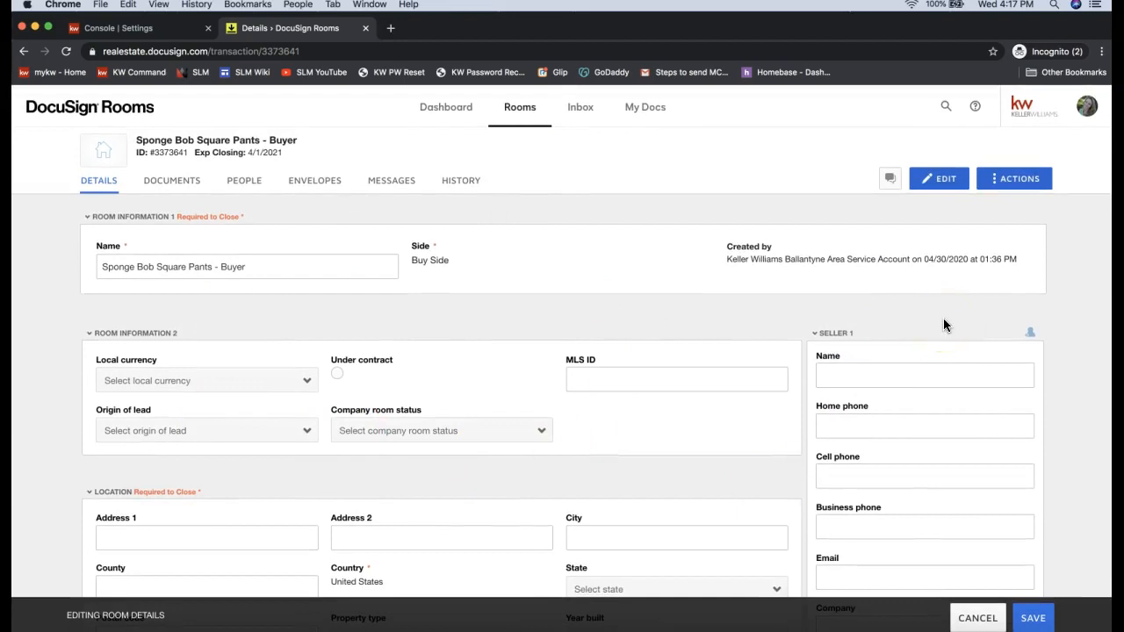
left_click(1032, 619)
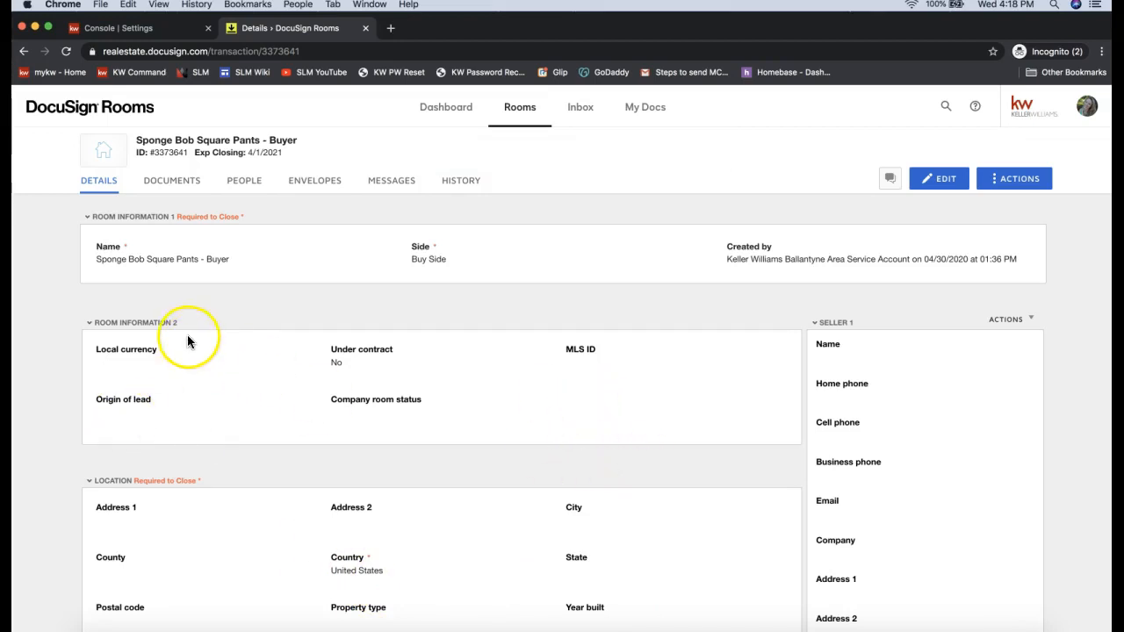
Step: Go to the room's documents and start adding documents from DocuSign Forms
left_click(184, 195)
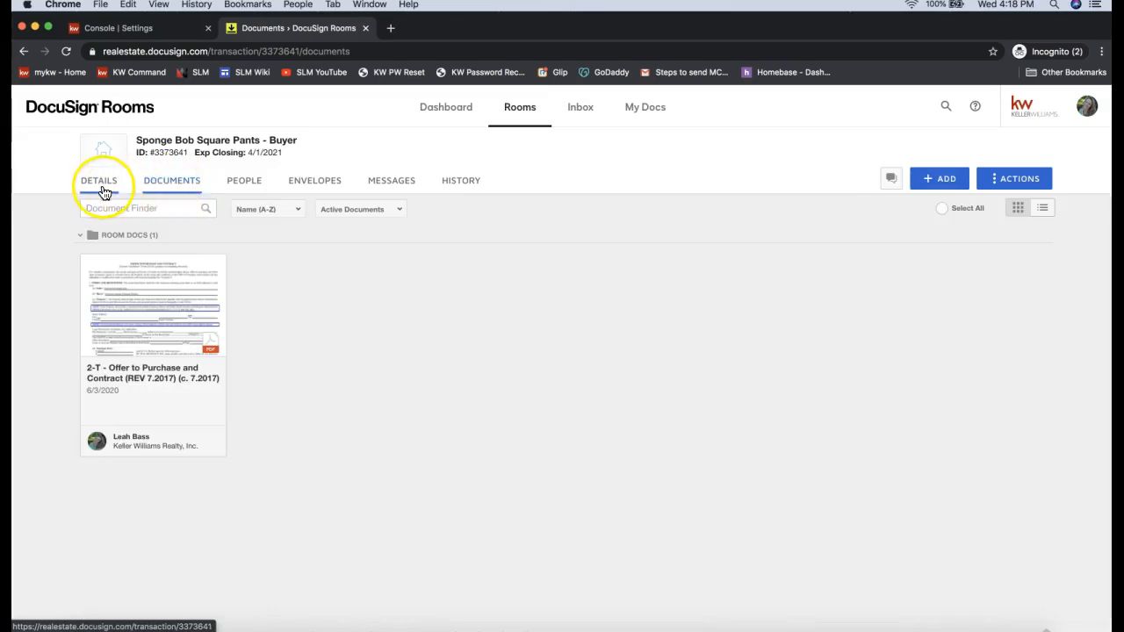
left_click(178, 192)
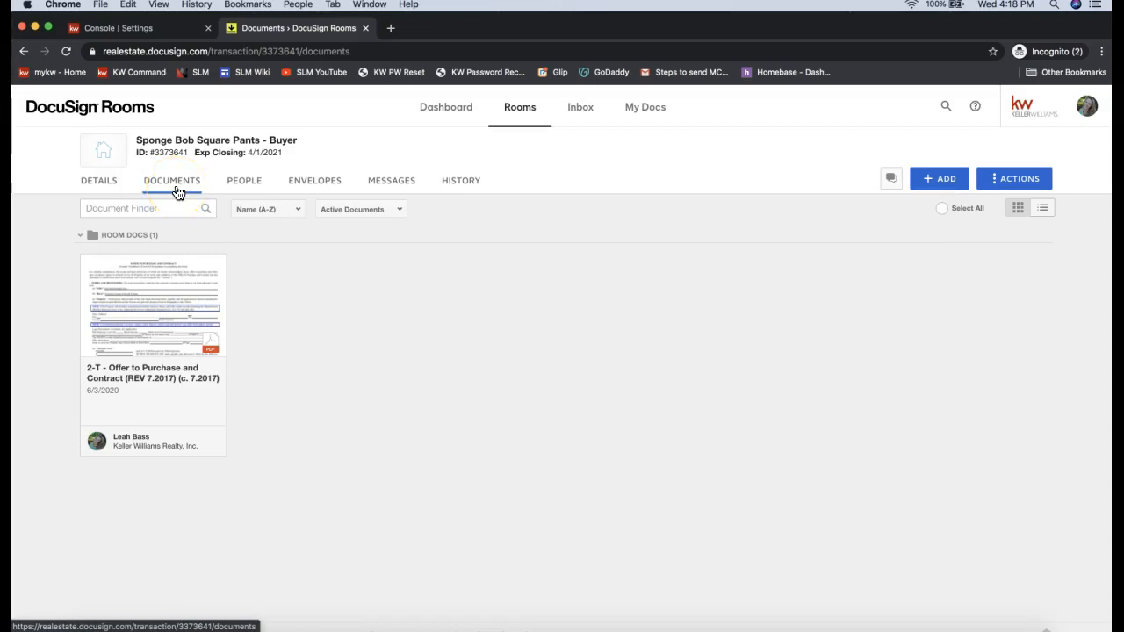
left_click(940, 187)
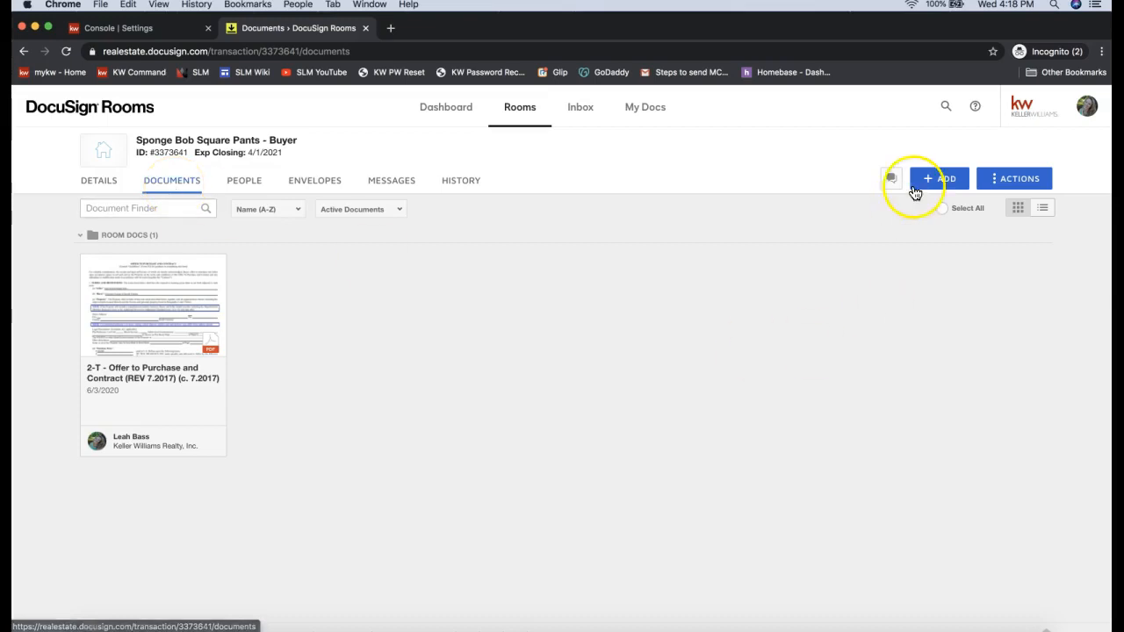
left_click(944, 183)
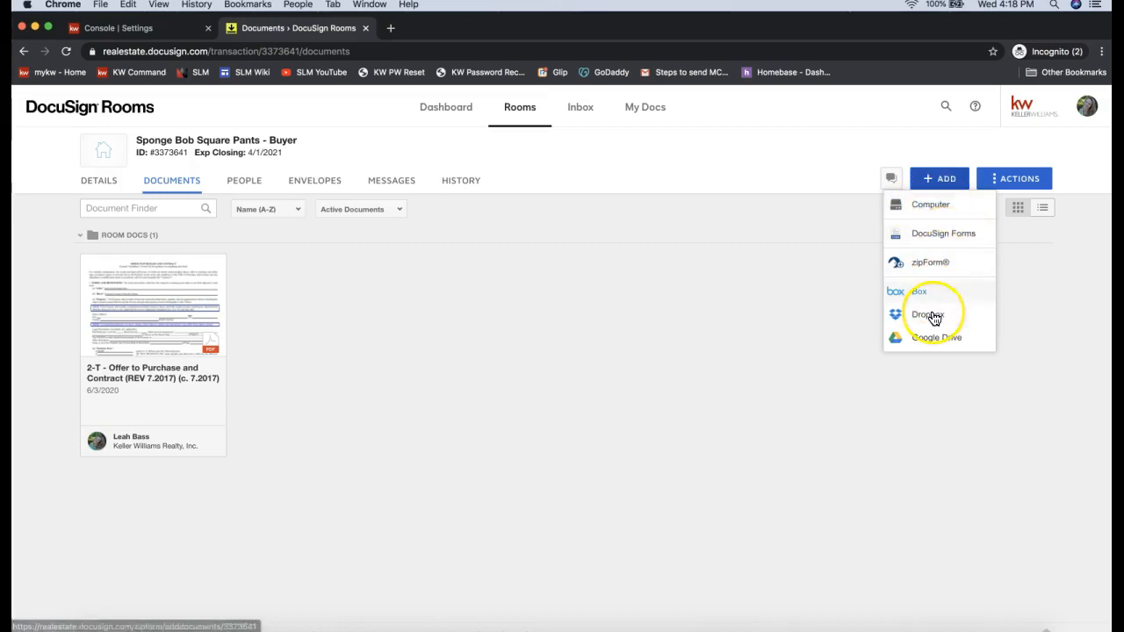
left_click(939, 243)
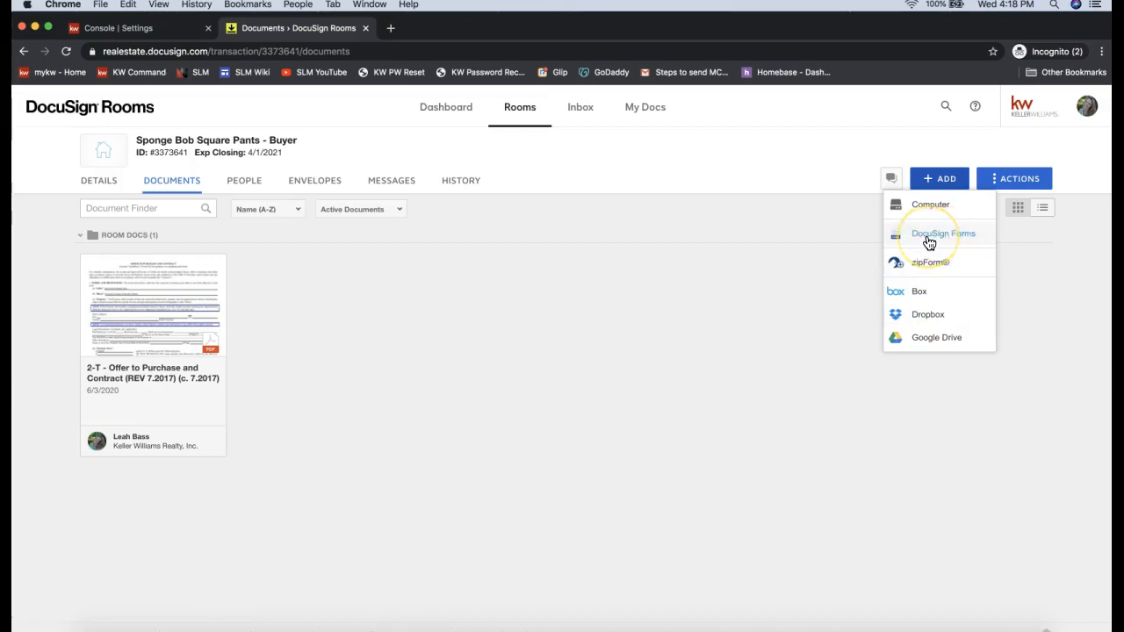
left_click(928, 241)
left_click(934, 238)
left_click(935, 240)
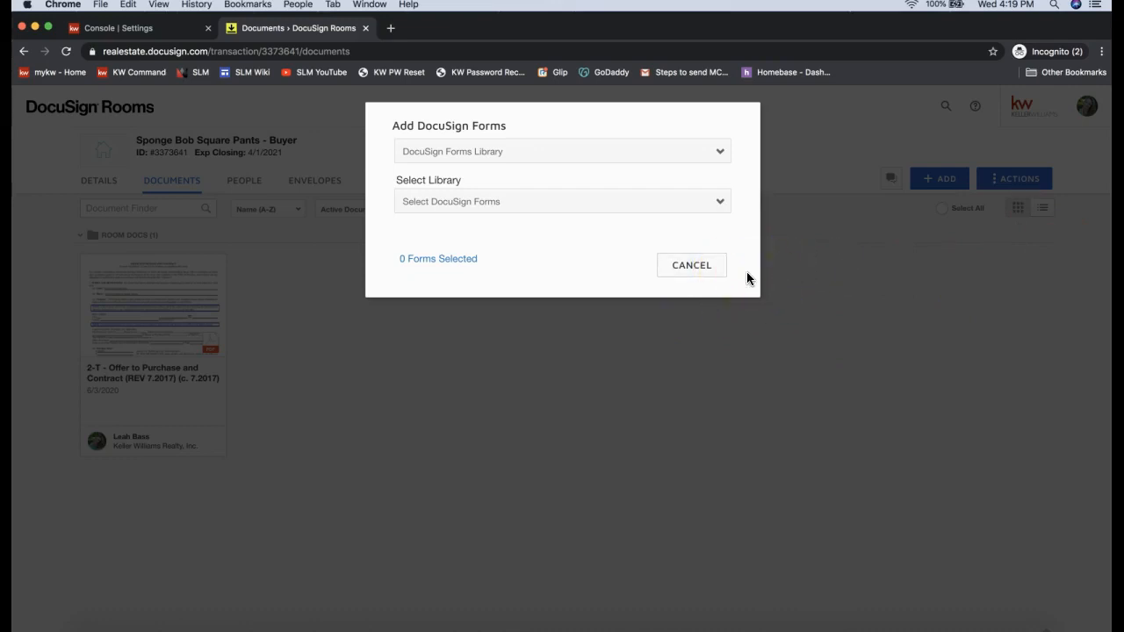
Step: Examine the form sources and the libraries offered under DocuSign Forms Library
left_click(499, 239)
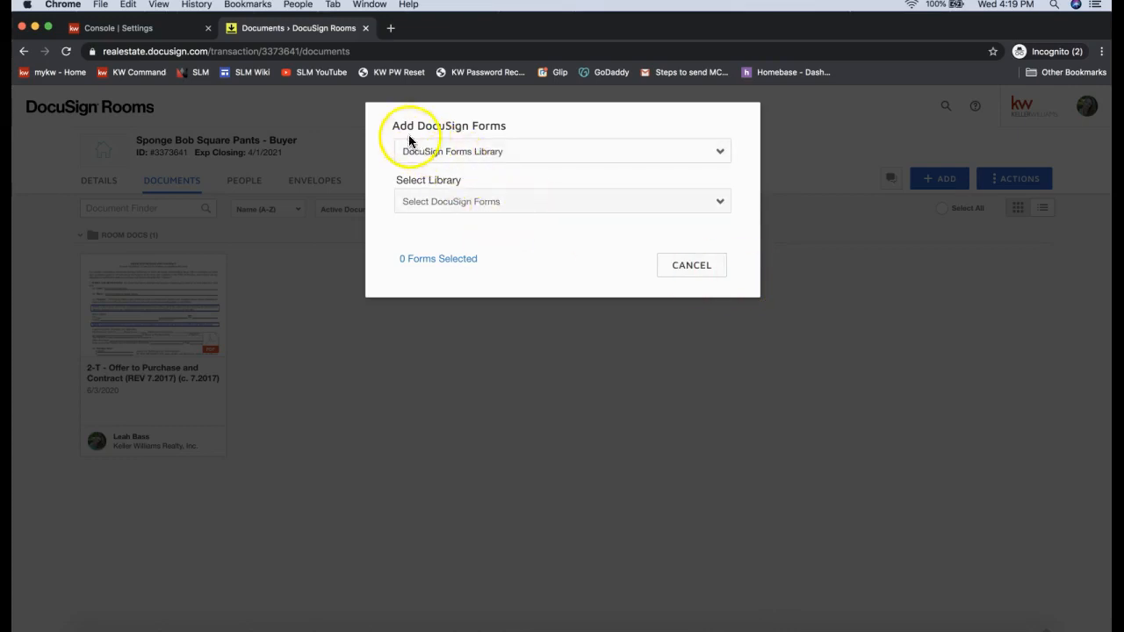
left_click_drag(393, 125, 520, 135)
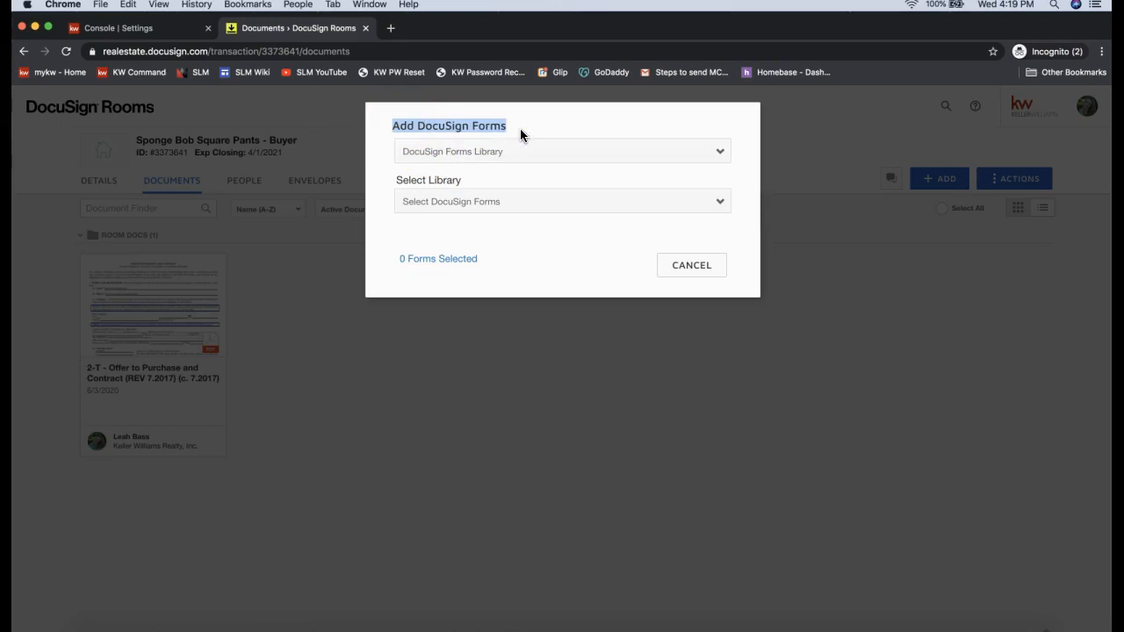
left_click(442, 153)
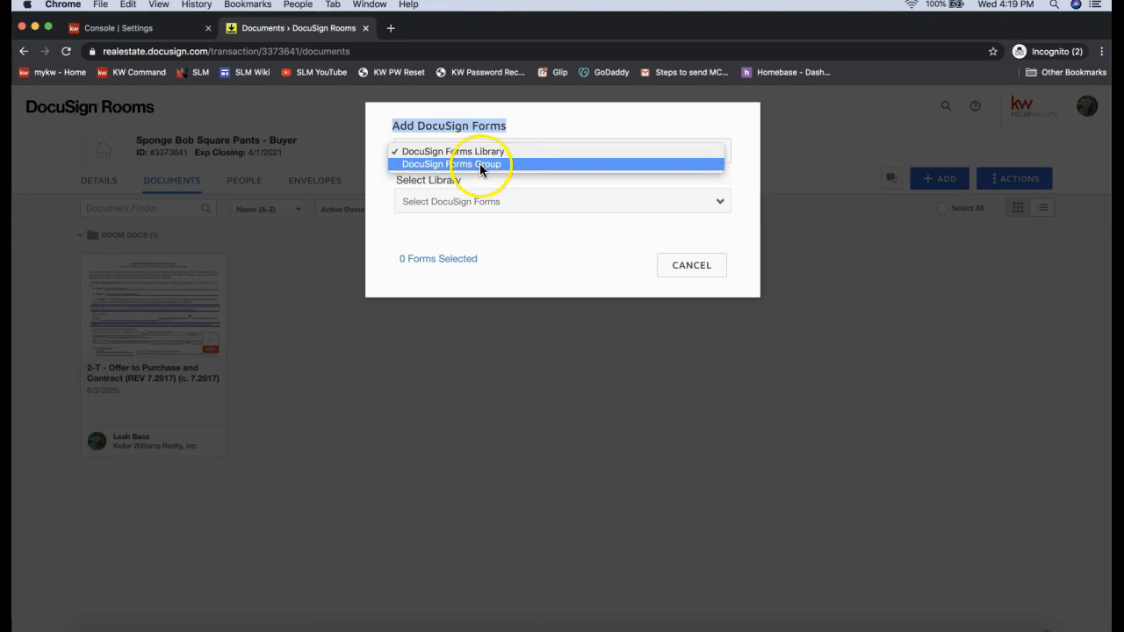
left_click(432, 154)
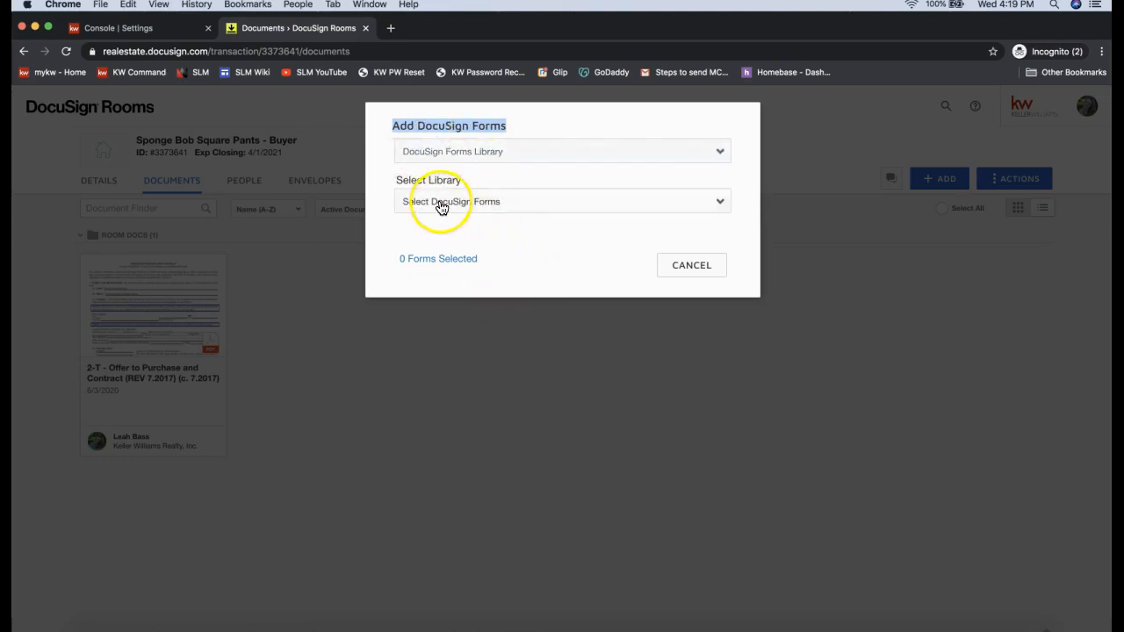
left_click(443, 206)
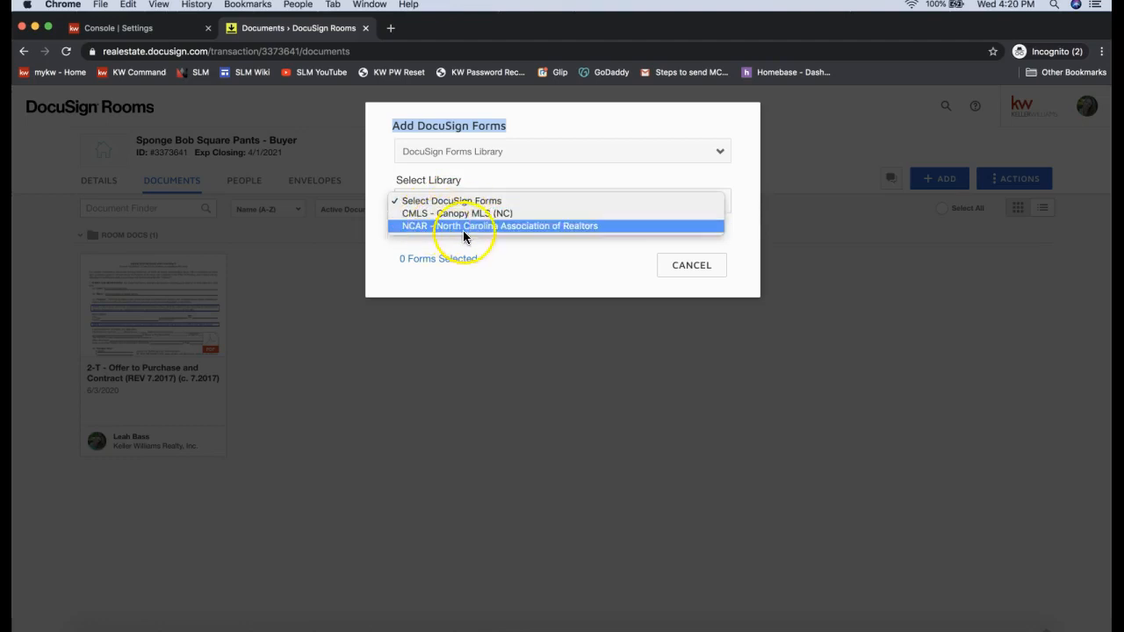
left_click(466, 153)
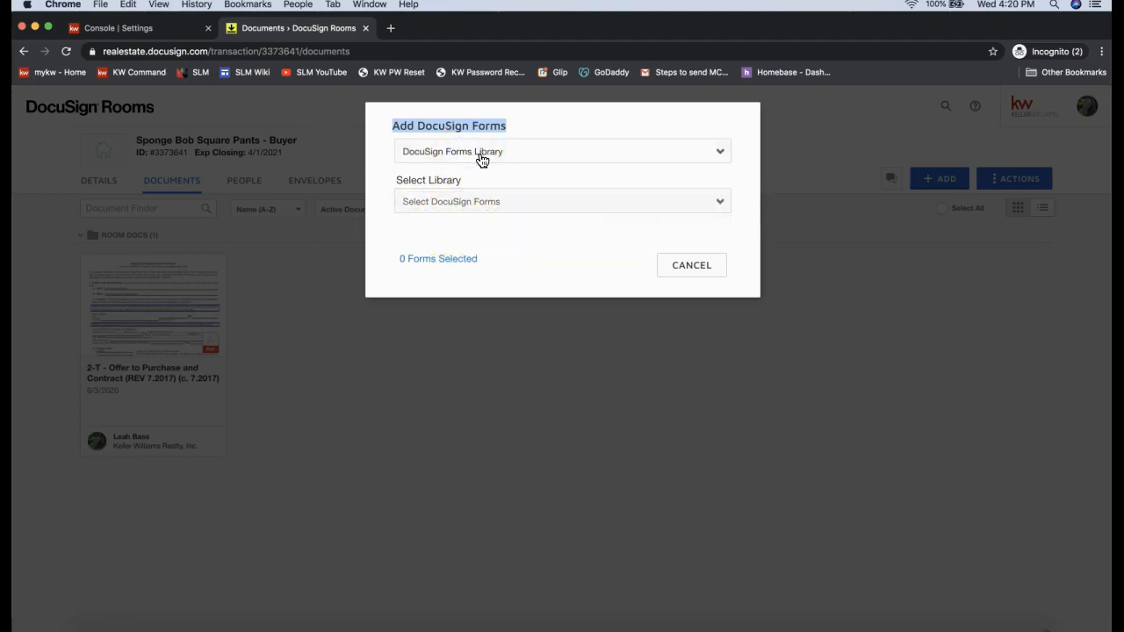
Step: Switch the form source to DocuSign Forms Group and choose the NC Listing File group
left_click(481, 158)
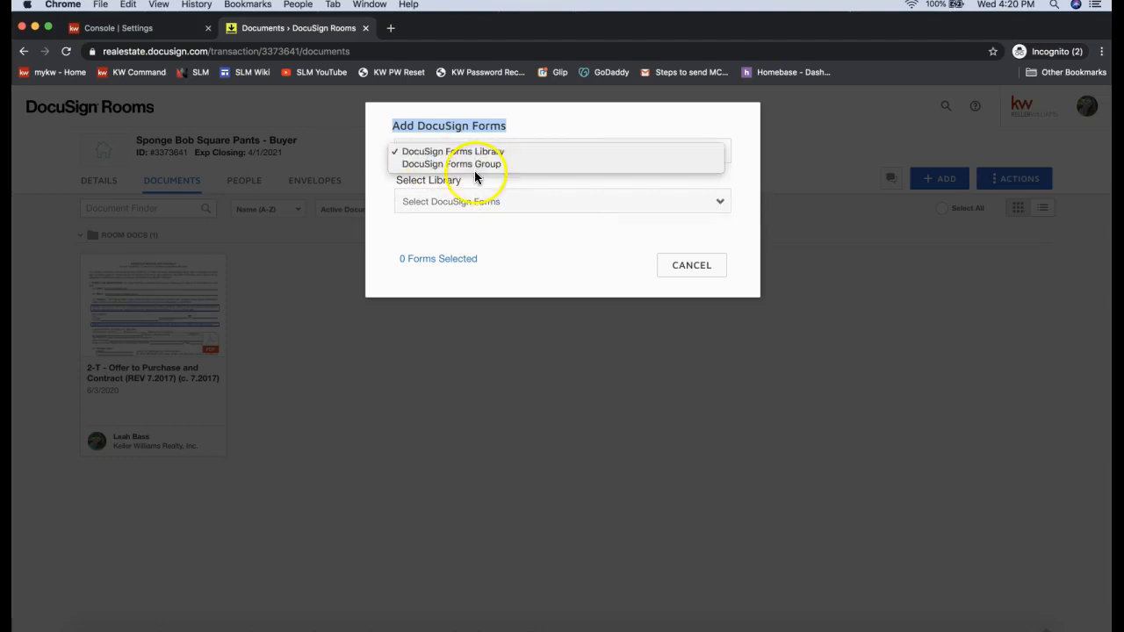
left_click(474, 163)
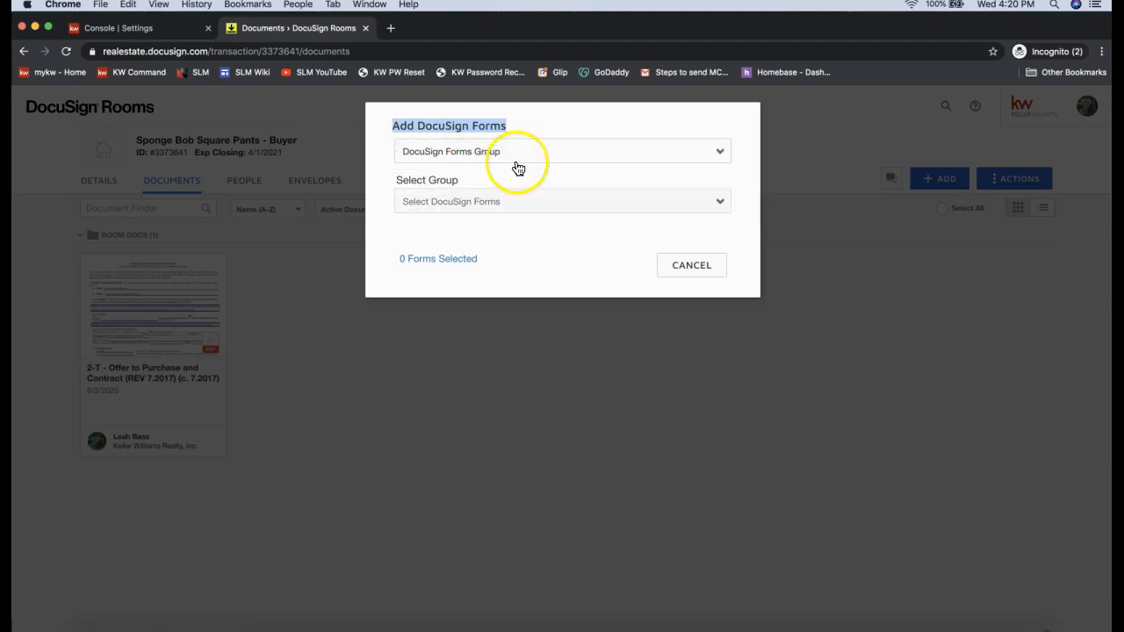
left_click(452, 205)
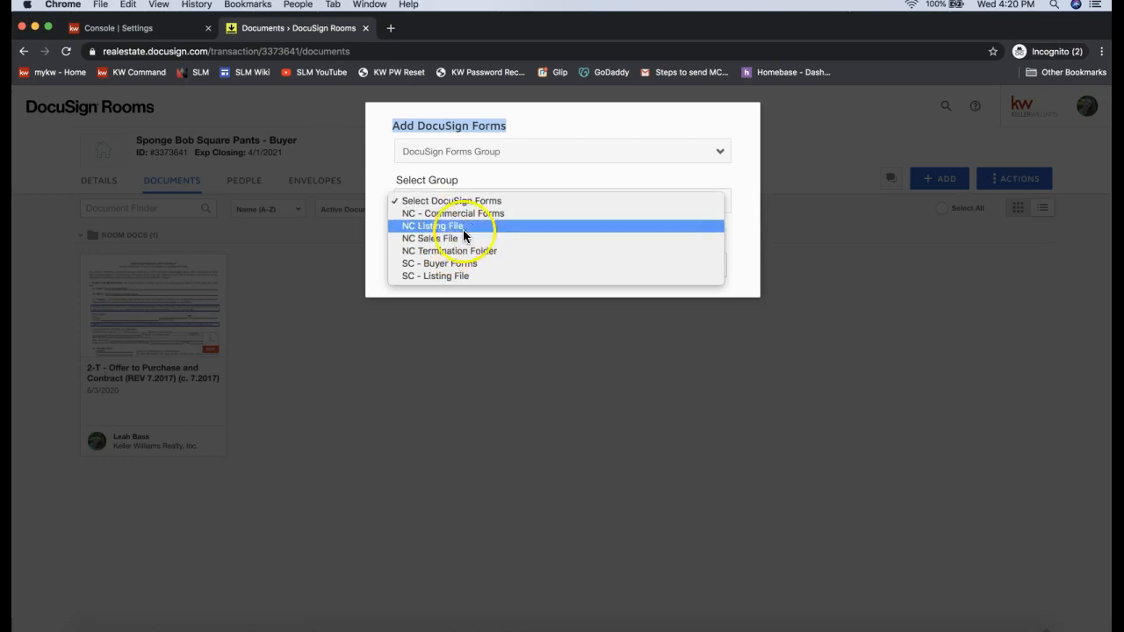
left_click(468, 157)
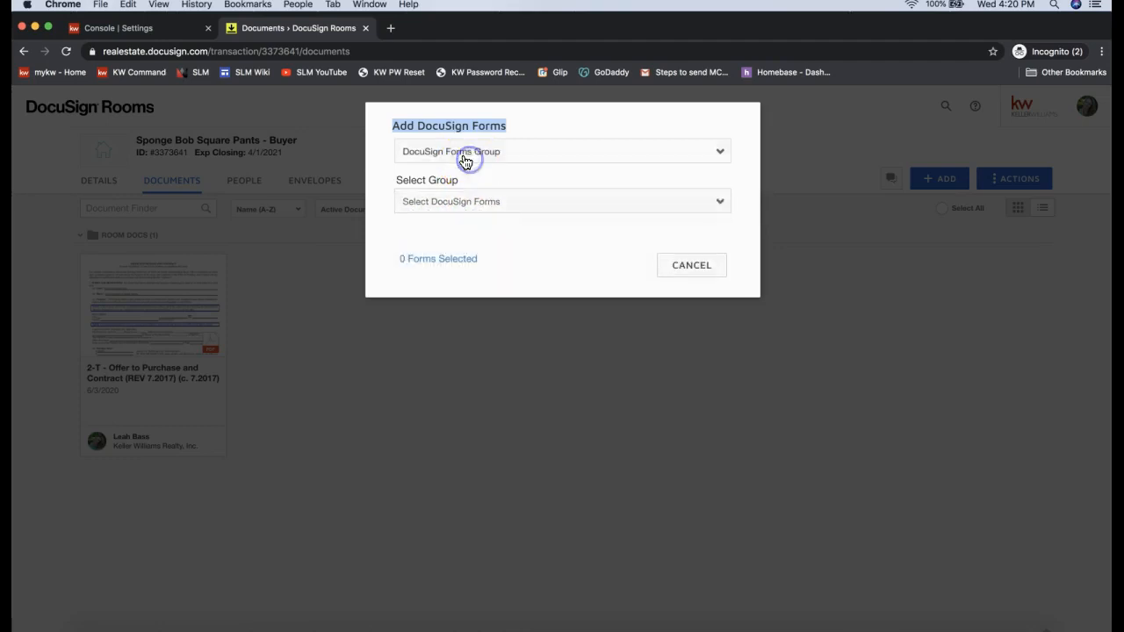
left_click(466, 155)
left_click(460, 151)
left_click(457, 200)
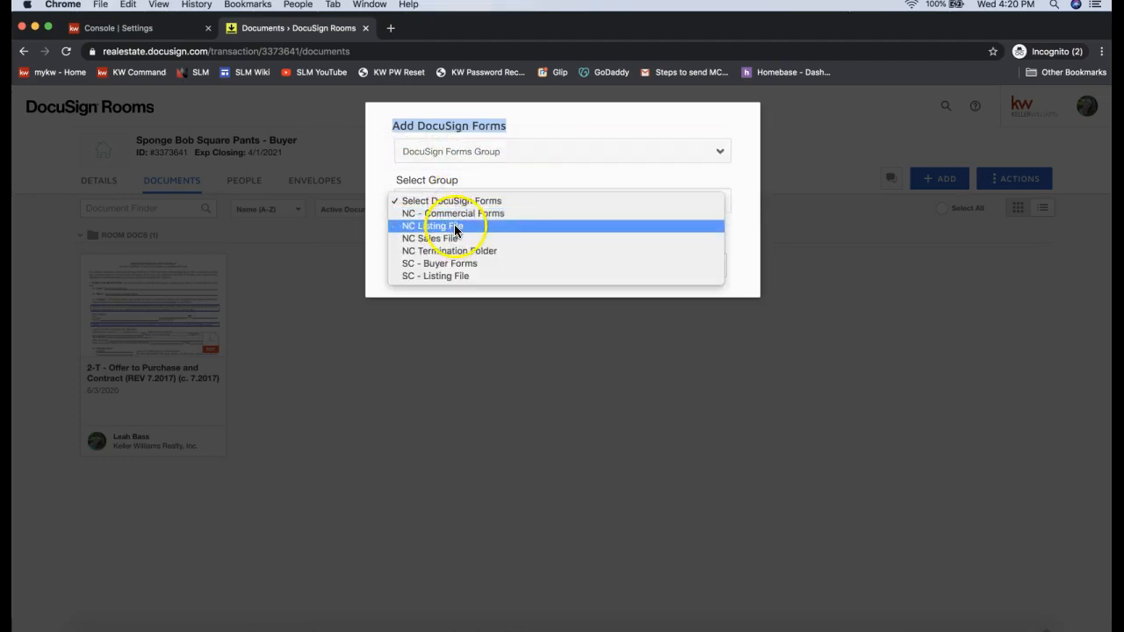
left_click(457, 227)
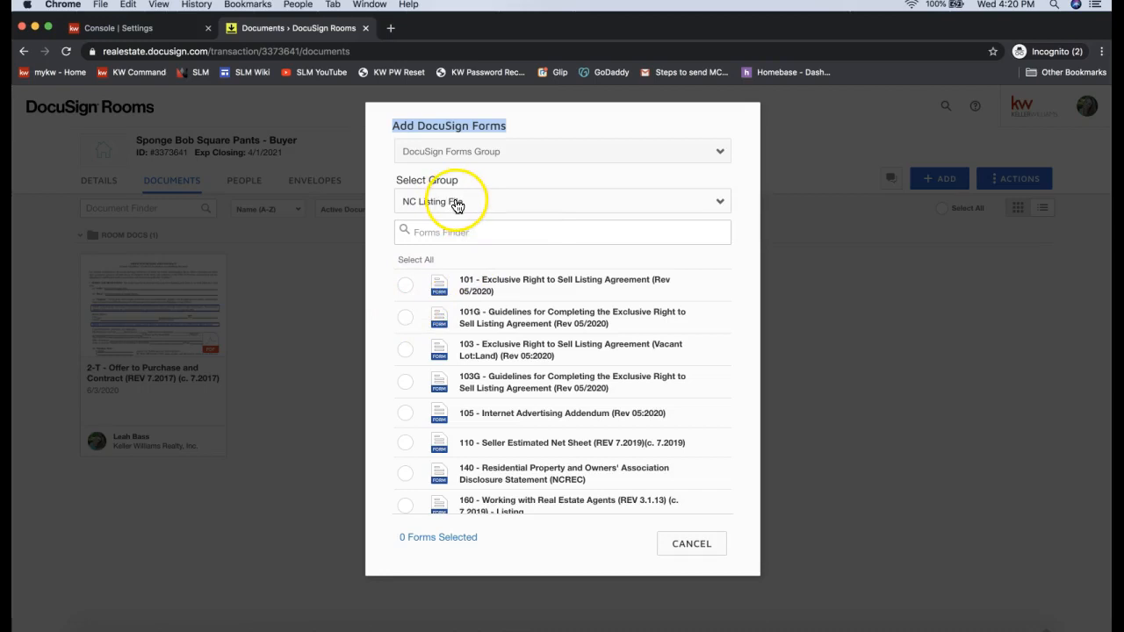
Step: Select the form "101 - Exclusive Right to Sell Listing Agreement (Rev 05/2020)" for adding to the room
left_click(460, 231)
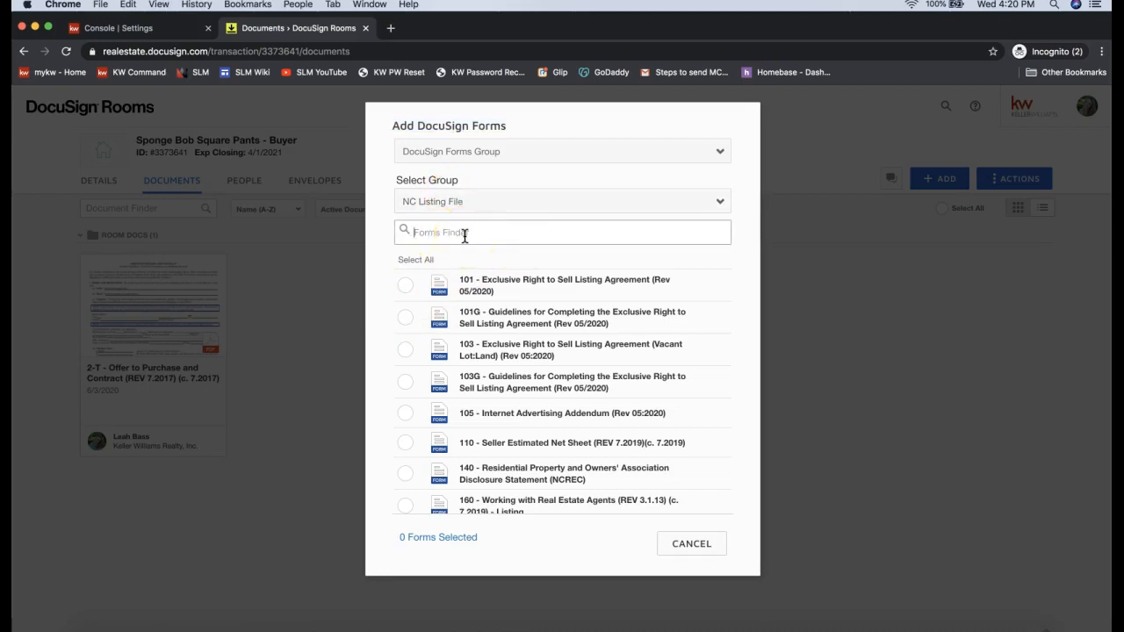
left_click(404, 285)
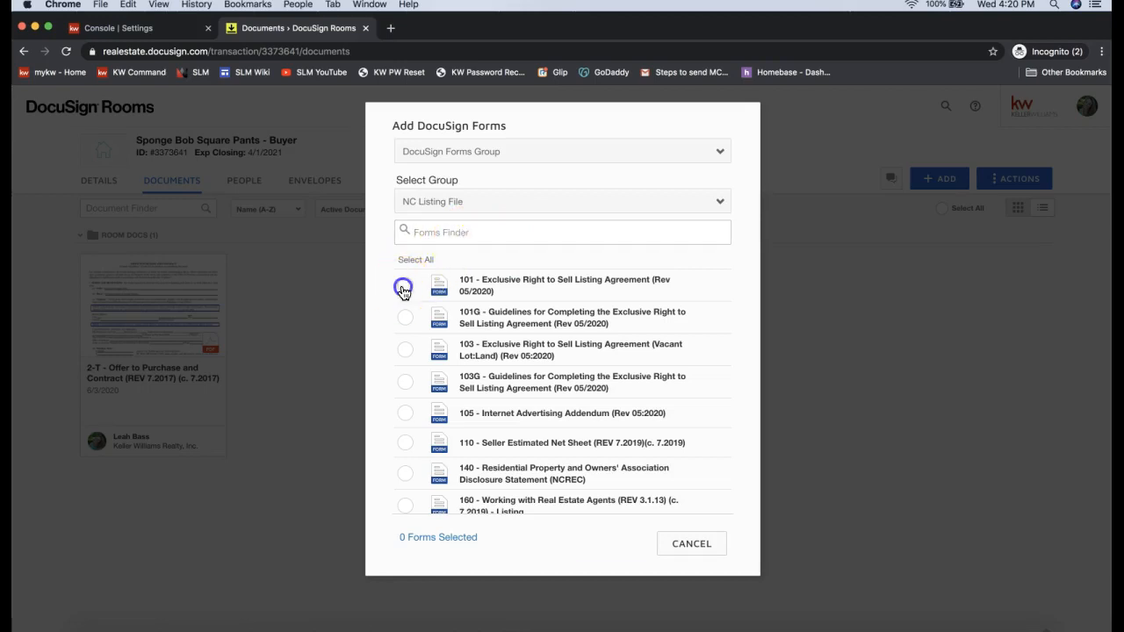
left_click(403, 296)
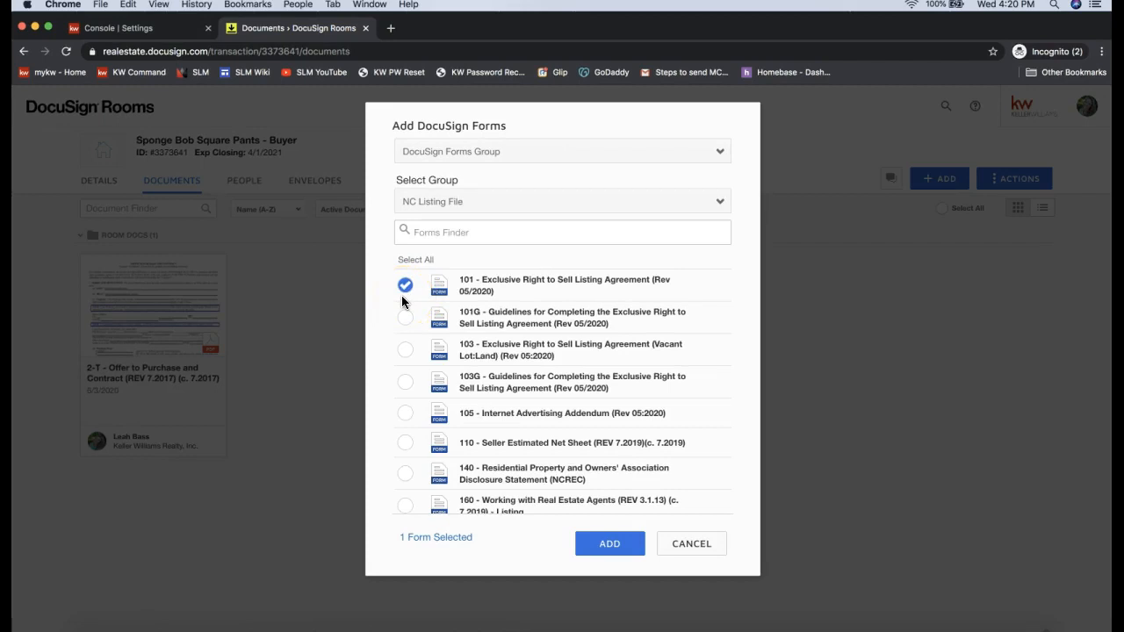
left_click(436, 378)
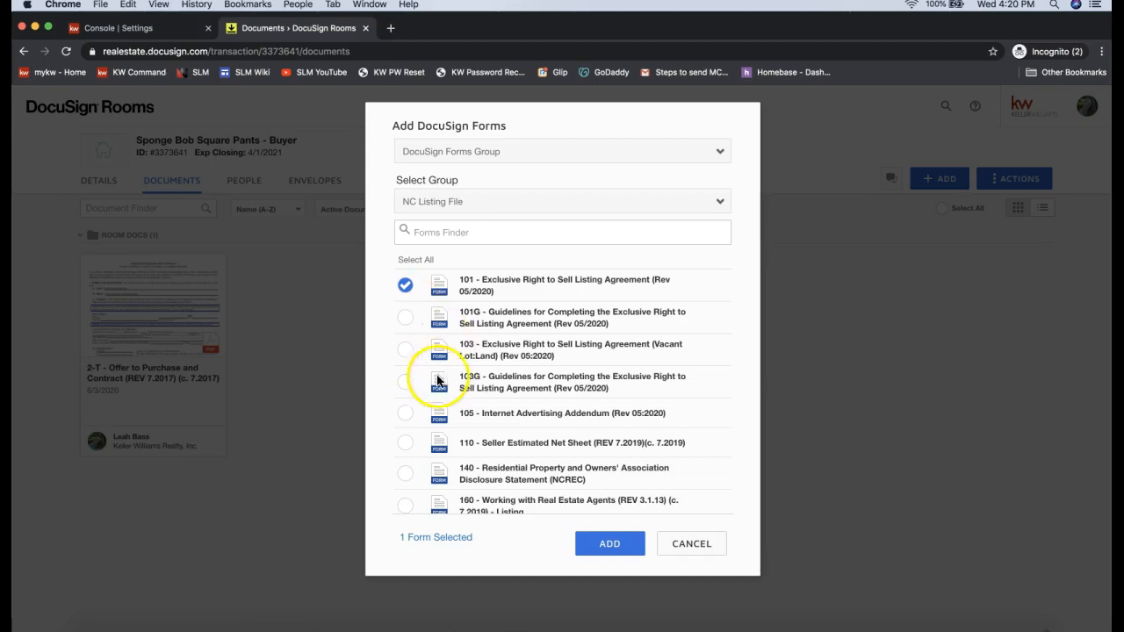
left_click(418, 422)
left_click(615, 545)
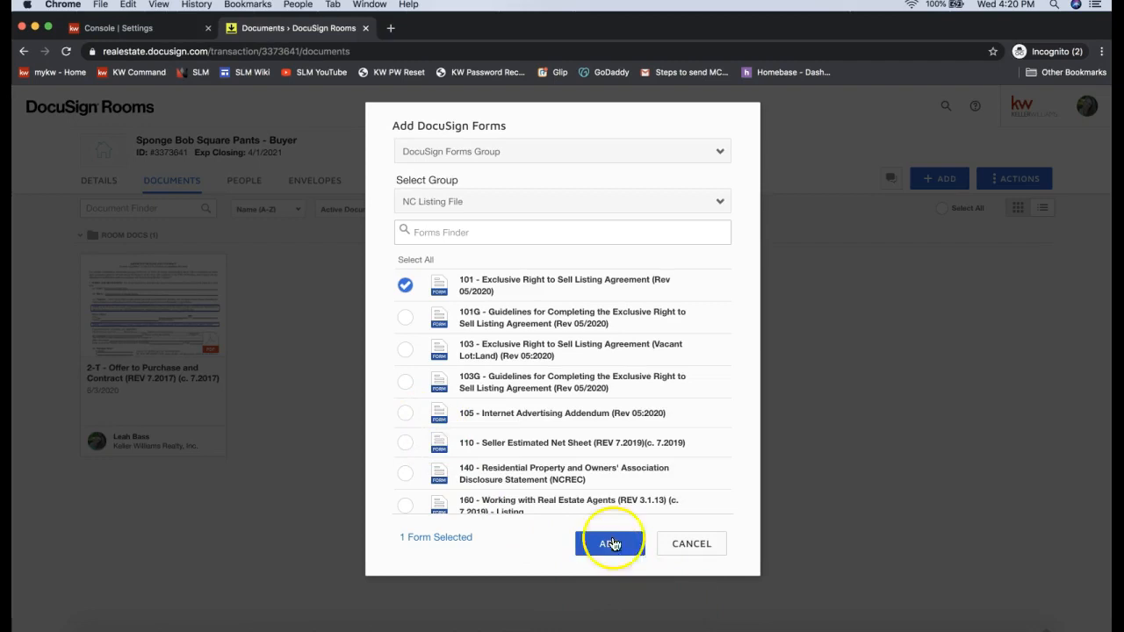
Step: Review the available form groups and browse the forms in the NC Listing File group
left_click(433, 203)
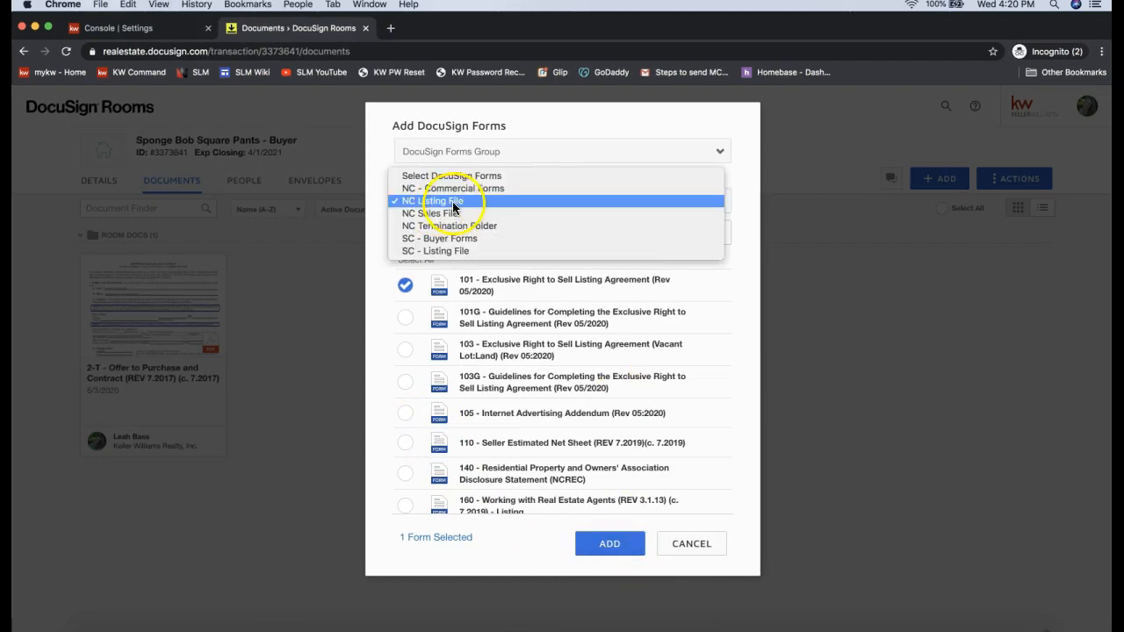
left_click(377, 210)
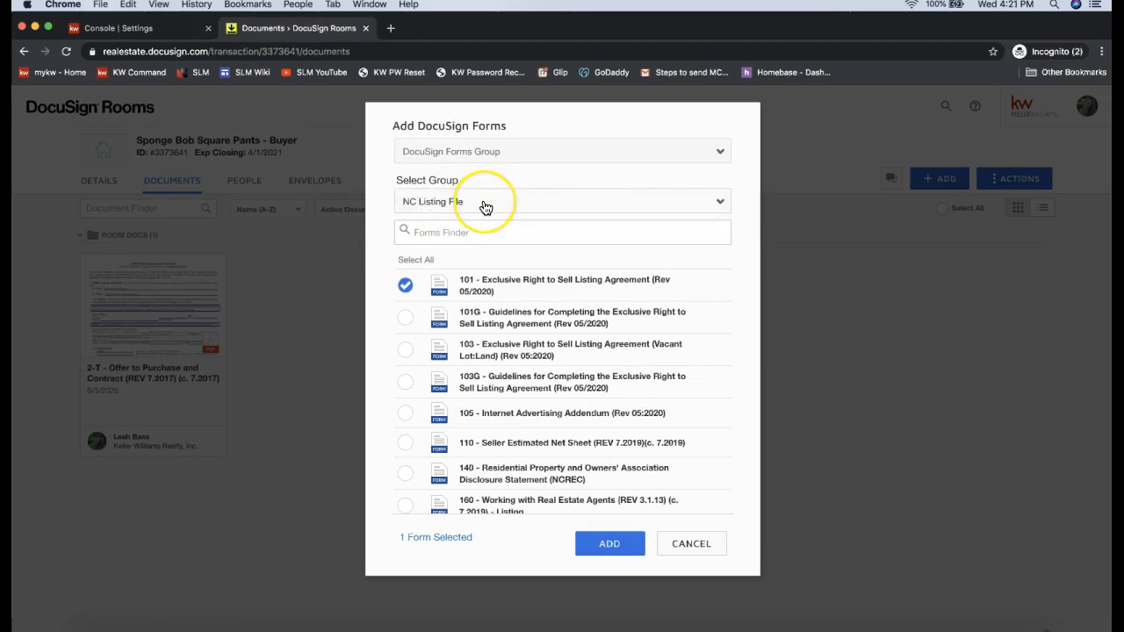
left_click(458, 235)
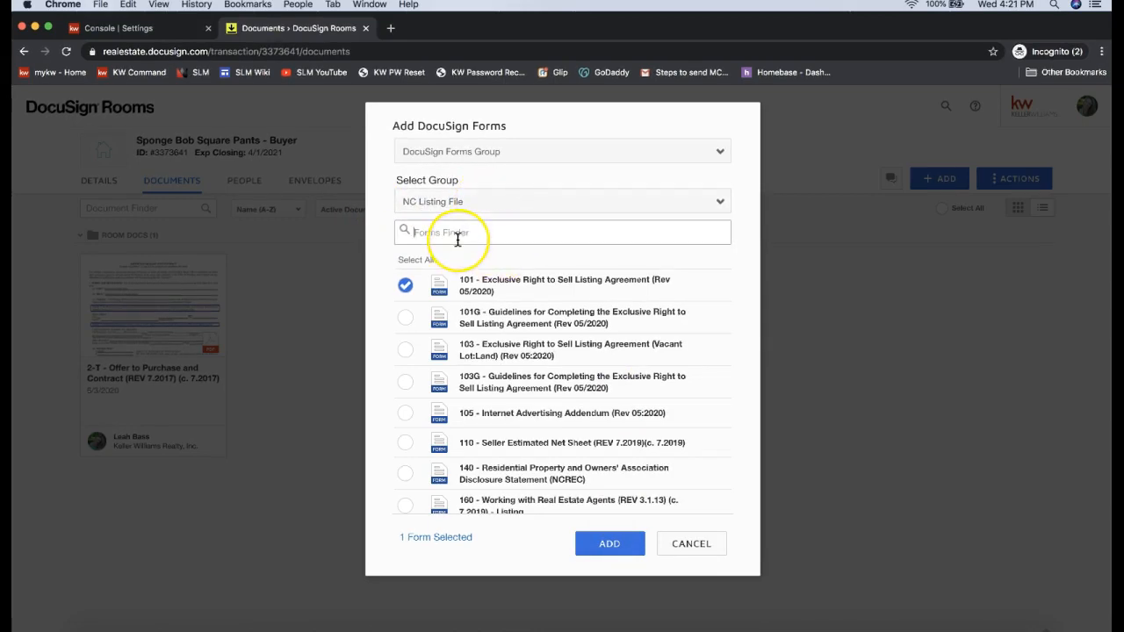
scroll(531, 369, "down", 3)
scroll(531, 374, "up", 3)
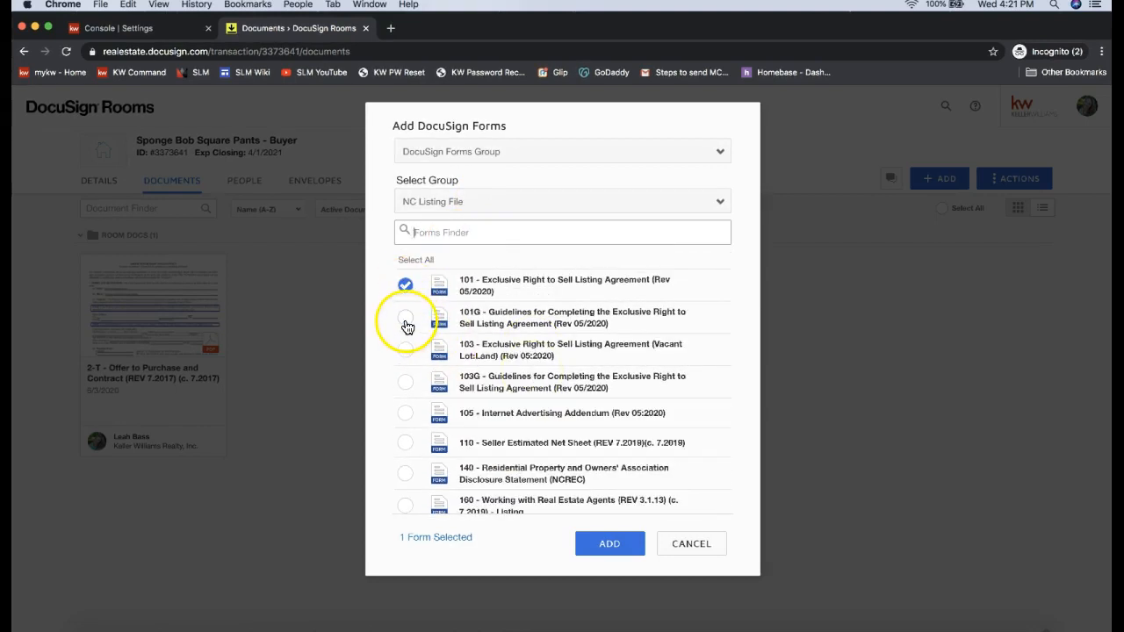
Step: Add the selected form to the room and open the 101 - Exclusive Right to Sell Listing Agreement for editing
left_click(612, 548)
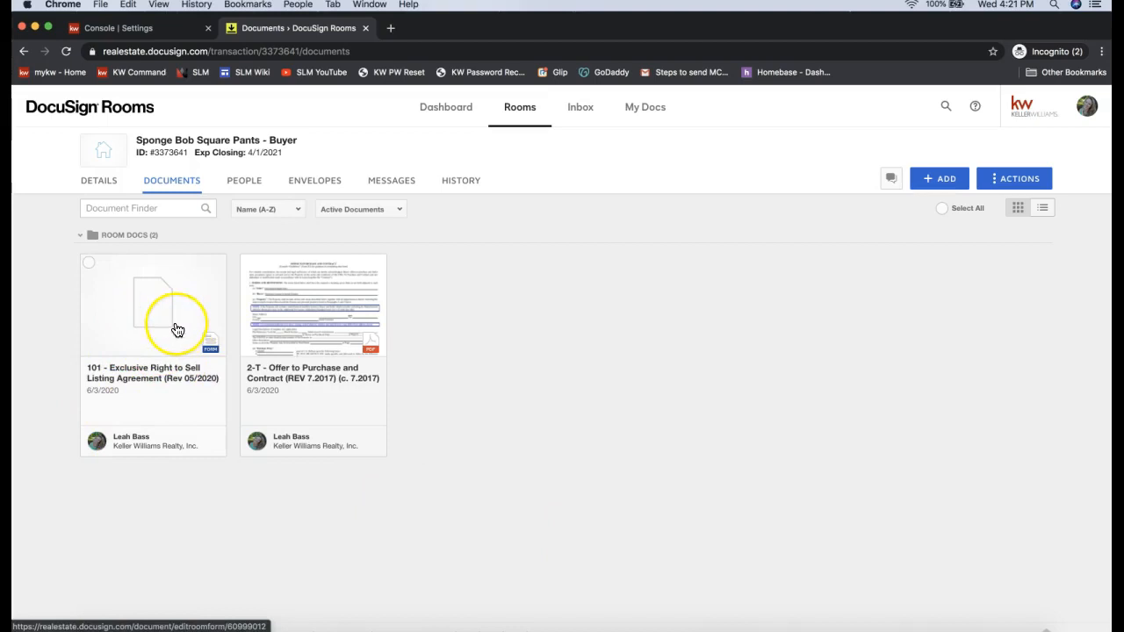
left_click(133, 293)
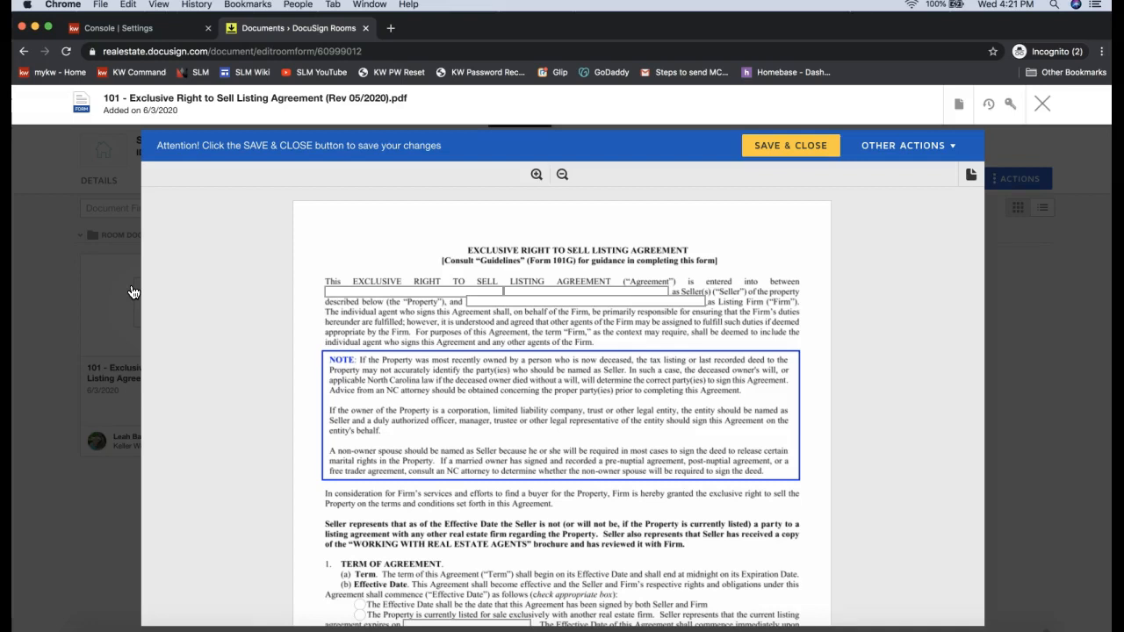
scroll(453, 320, "down", 5)
scroll(461, 323, "up", 4)
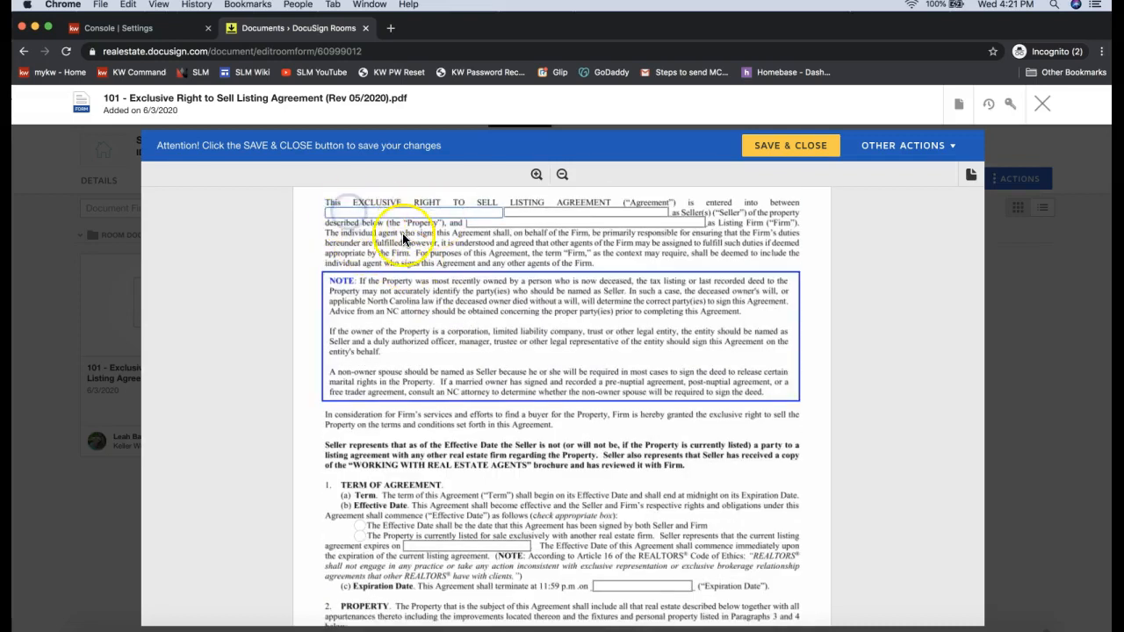
scroll(406, 238, "up", 2)
Step: Fill in the first and second sellers' names in the agreement's opening paragraph, without a trailing "and" after the first name
left_click(366, 292)
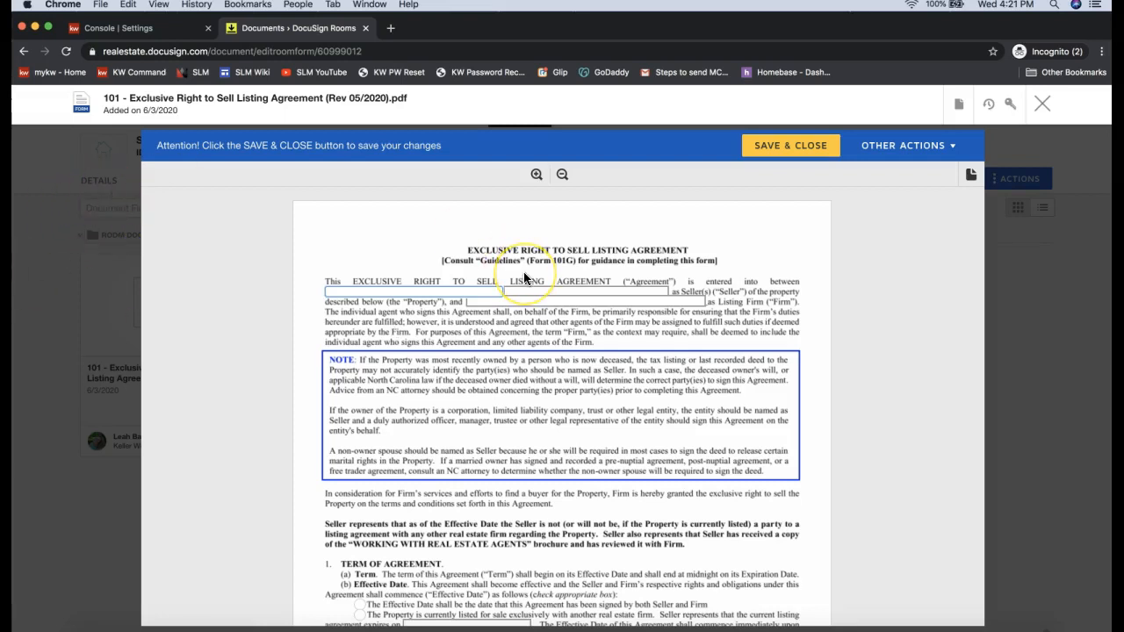
type("Michael Scott and")
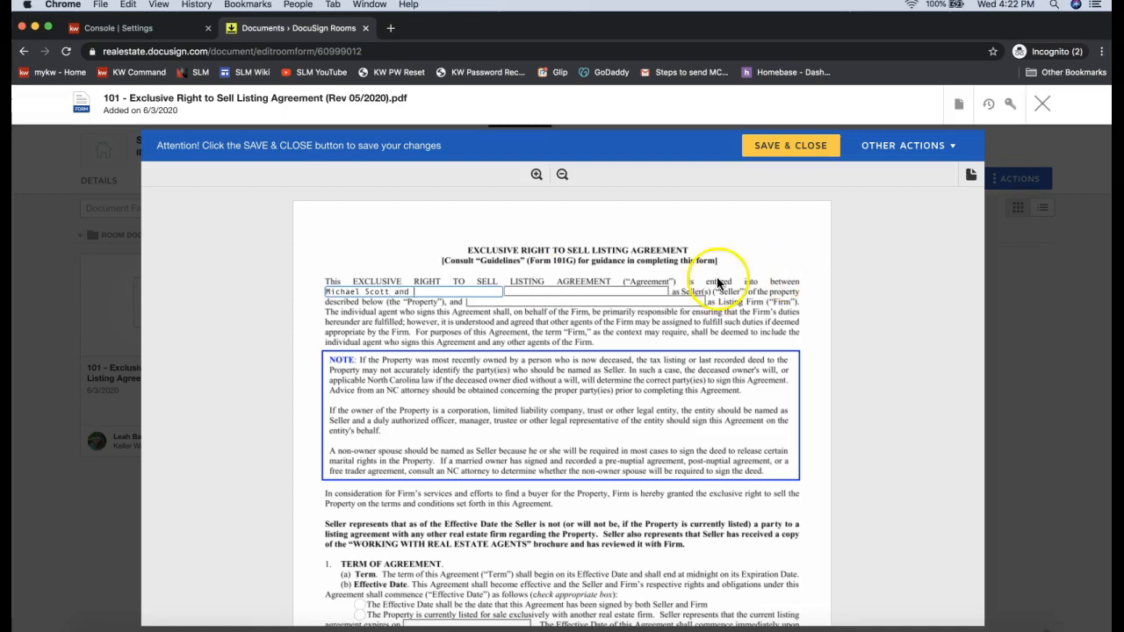
left_click(579, 291)
type("Holly Flax")
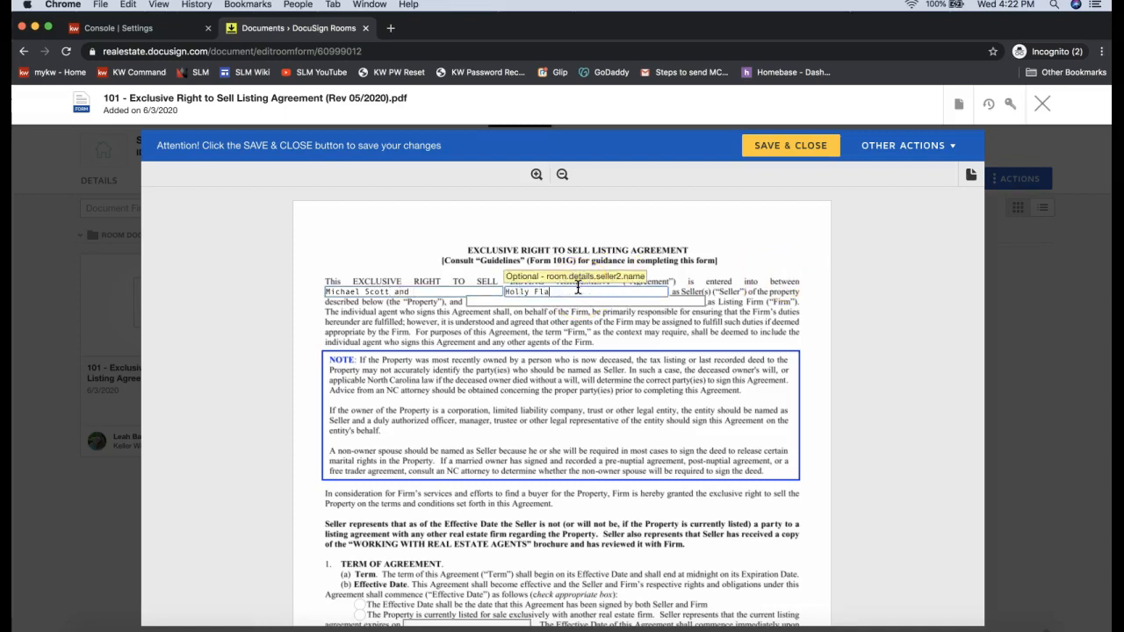
left_click(397, 291)
key("BackSpace")
key("BackSpace")
key("BackSpace")
key("BackSpace")
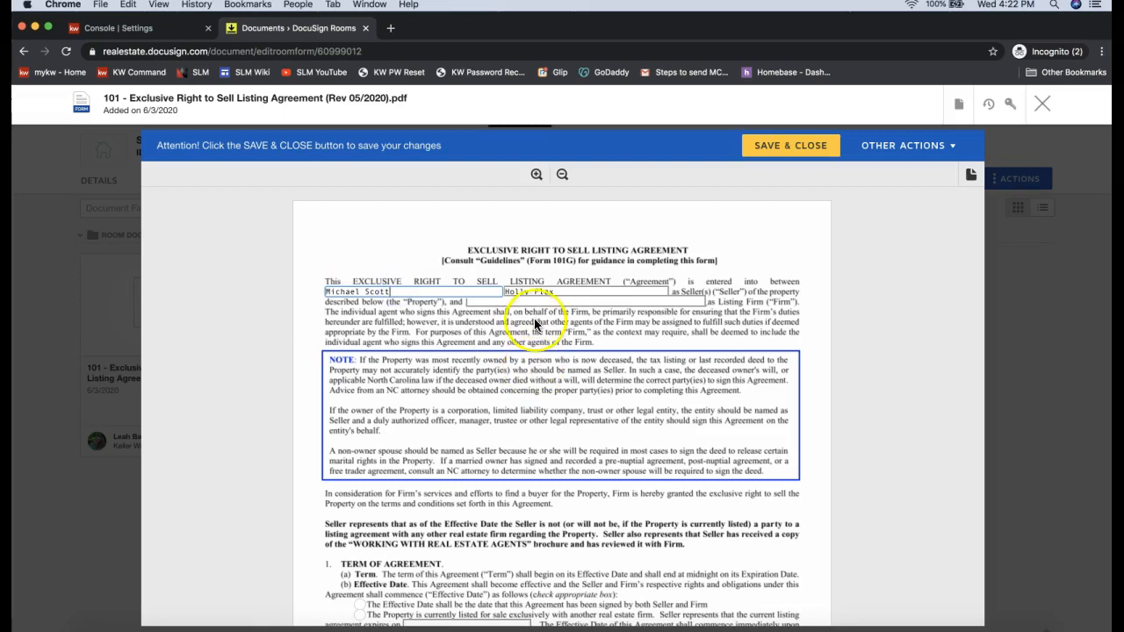
Step: Enter "Keller Williams Realty - Ballantyne" as the listing firm in the opening paragraph
left_click(485, 301)
left_click(488, 301)
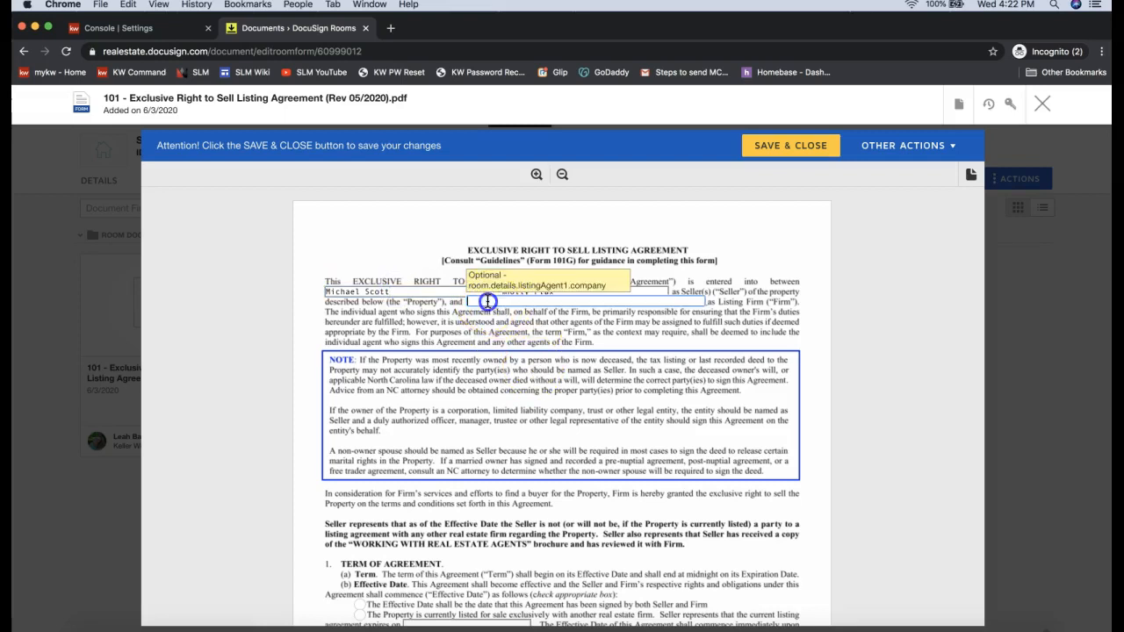
left_click(493, 326)
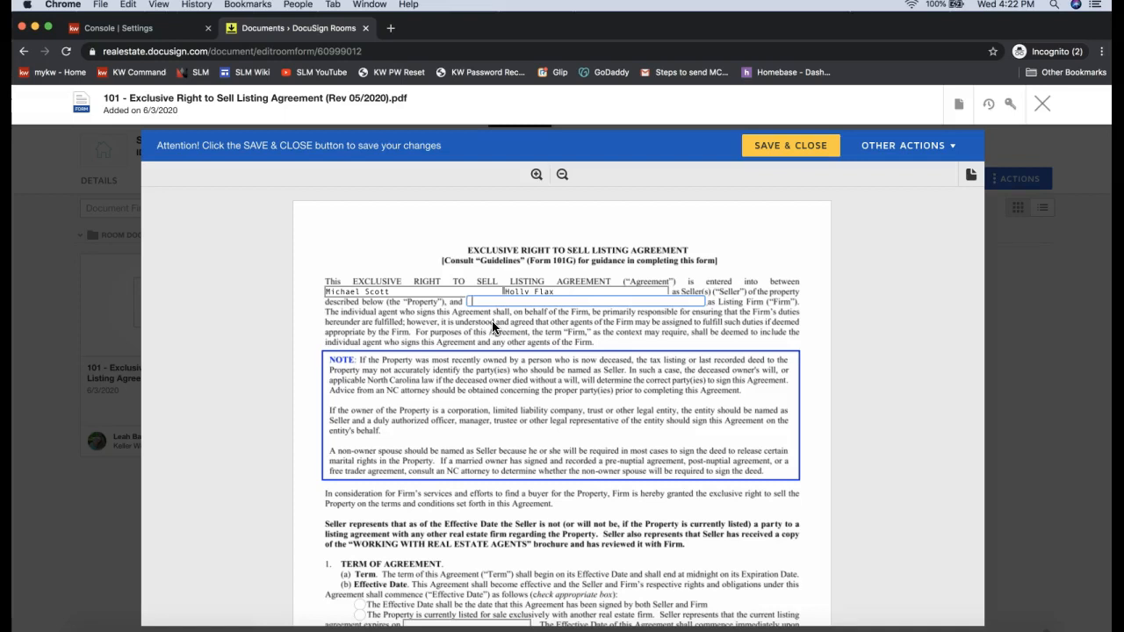
type("liams Realty - Ballantyne")
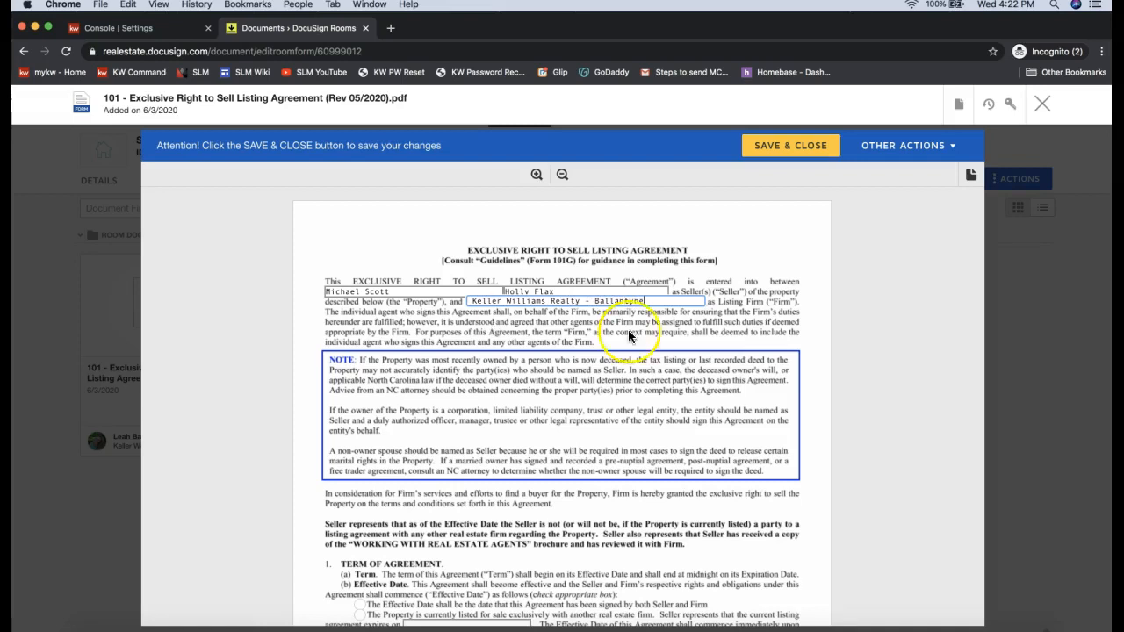
Step: Under Term of Agreement, mark the effective date option for a property currently listed exclusively with another real estate firm
scroll(639, 338, "down", 3)
scroll(637, 338, "down", 6)
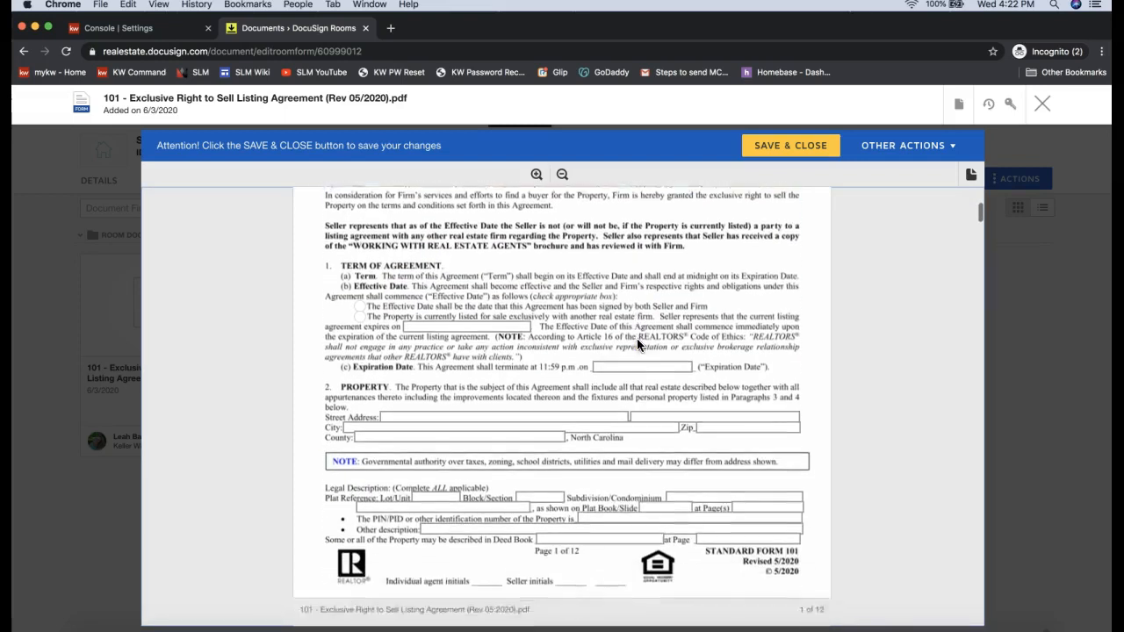
left_click(623, 345)
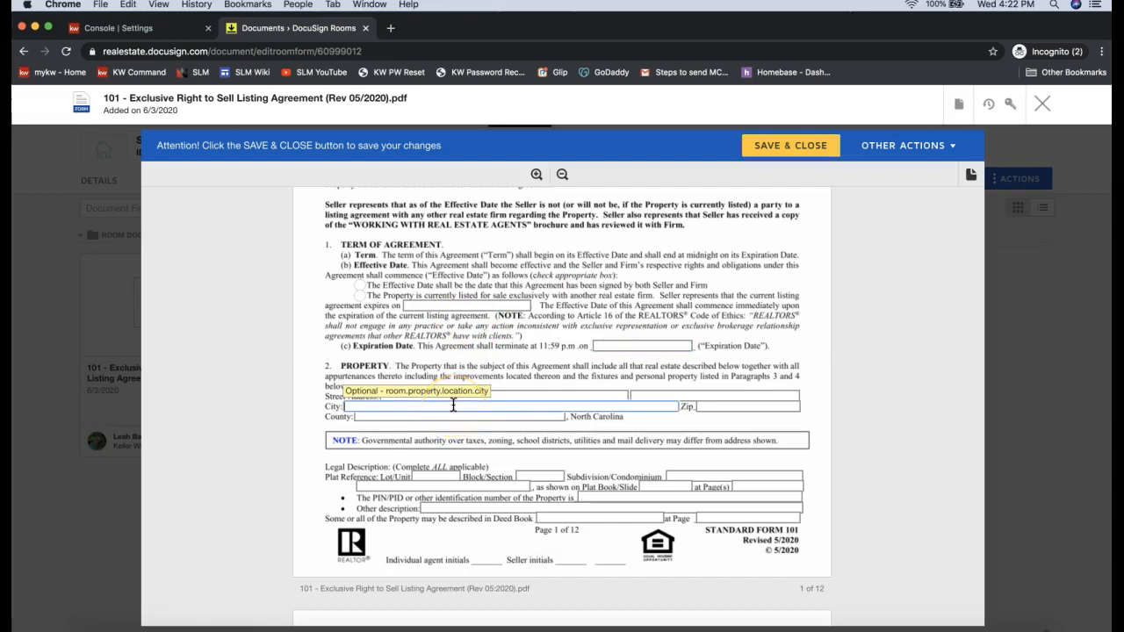
left_click(360, 297)
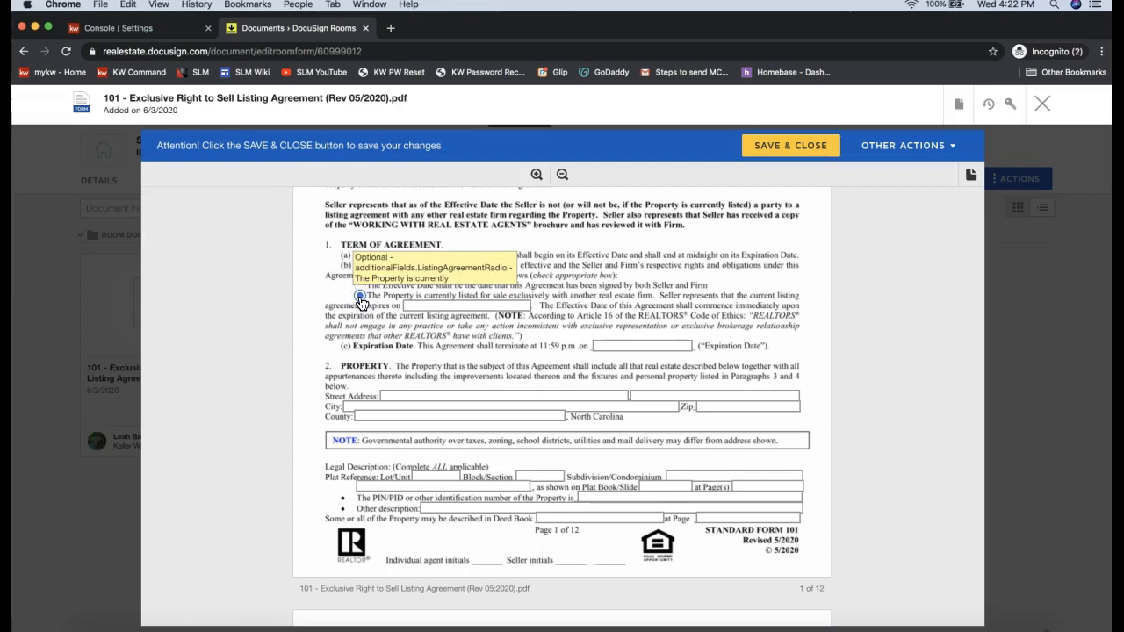
left_click(532, 507)
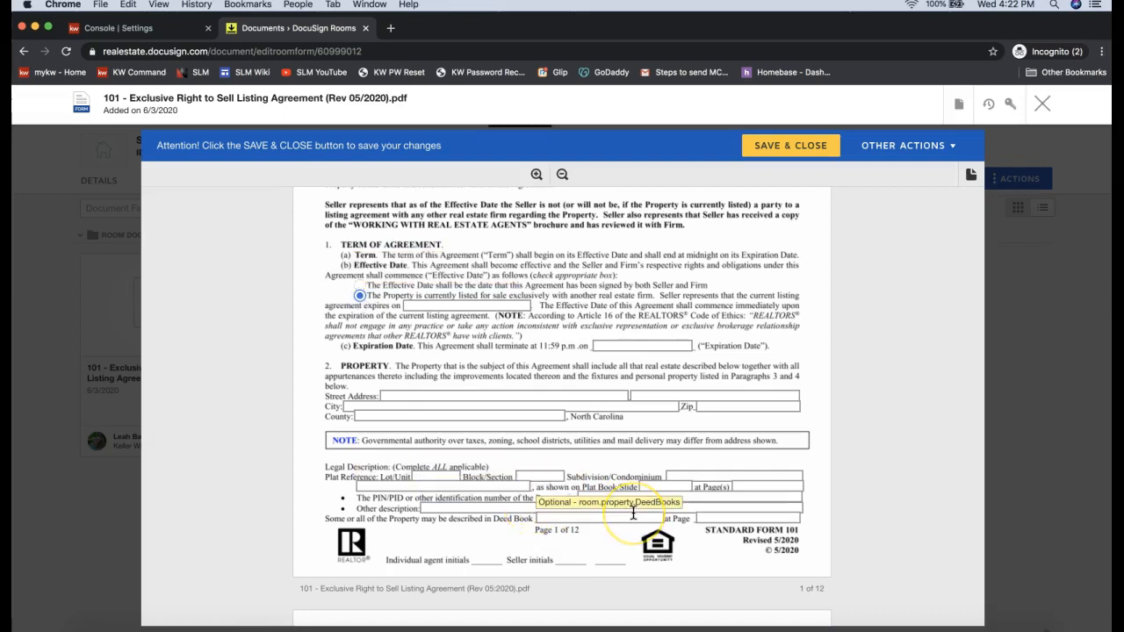
left_click(640, 482)
Step: Look over the filled-in agreement, save the changes and close it to return to the room's documents
scroll(627, 475, "down", 5)
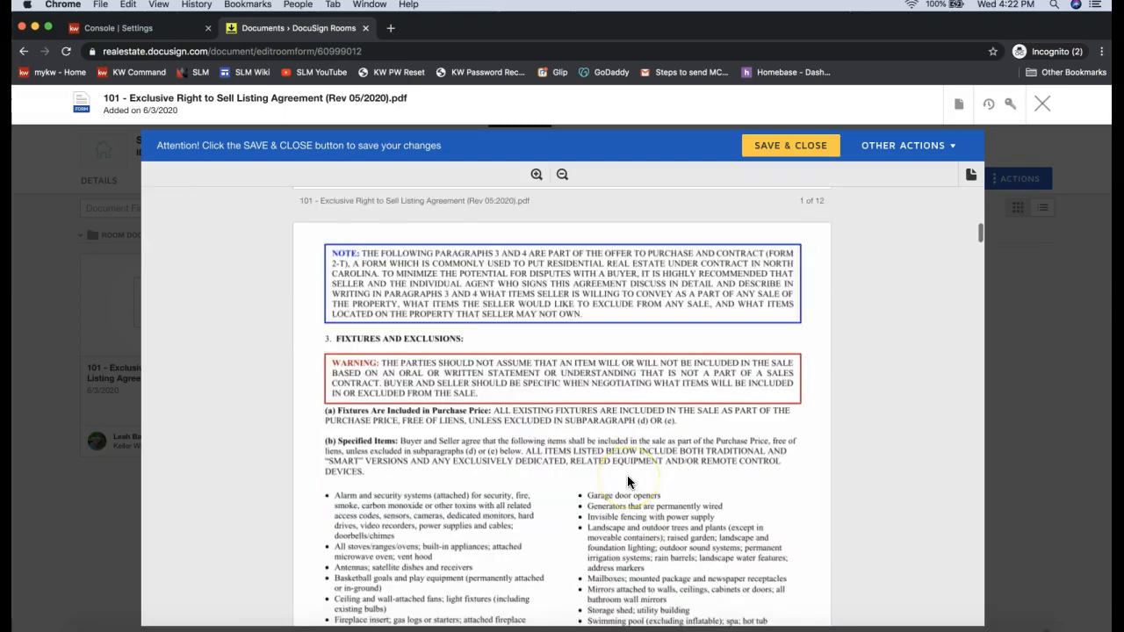
scroll(627, 475, "up", 8)
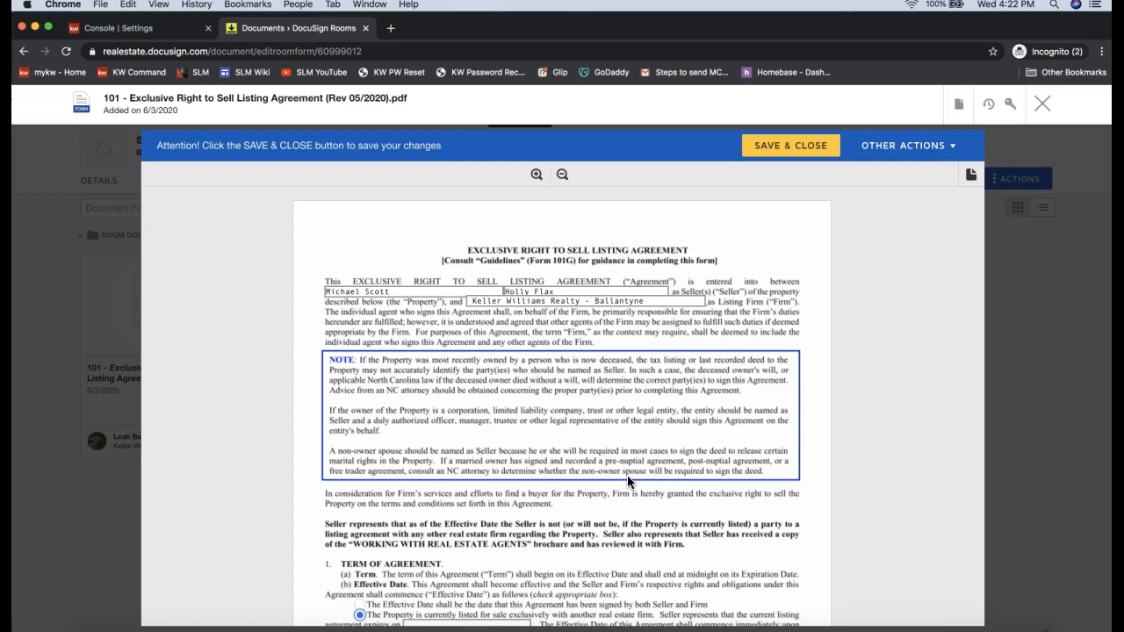
left_click(784, 152)
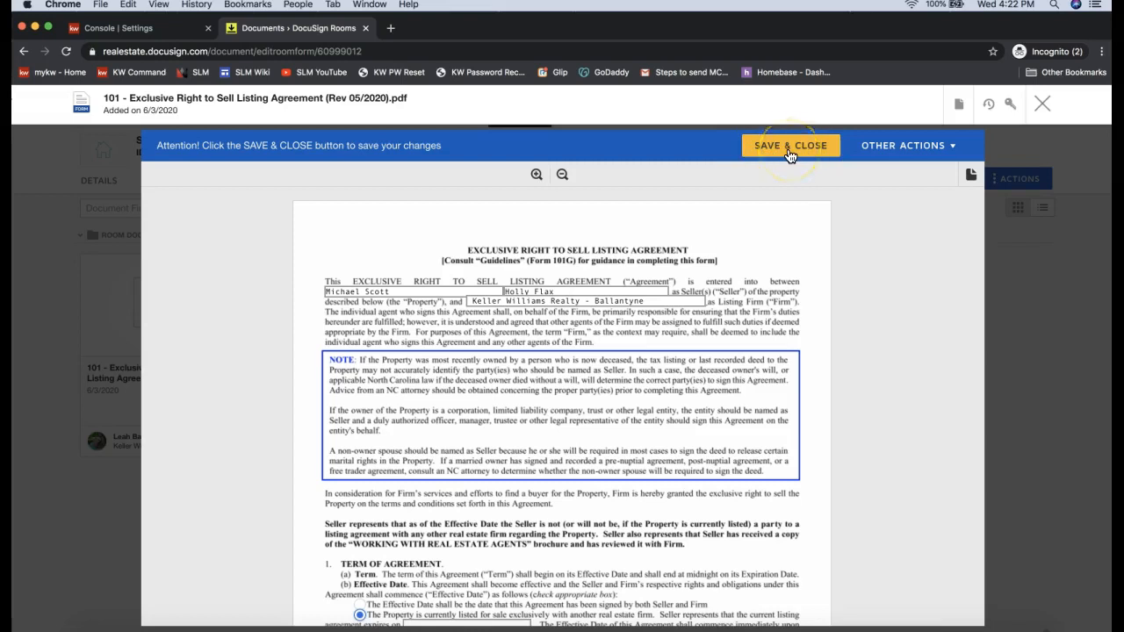
left_click(789, 155)
left_click(789, 156)
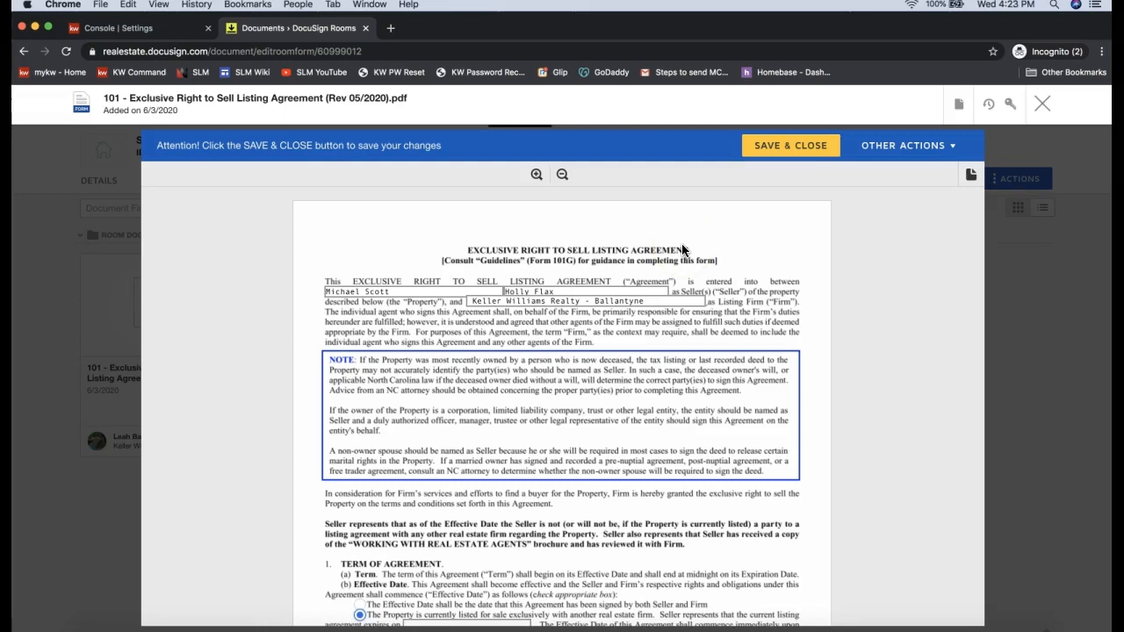
left_click(799, 149)
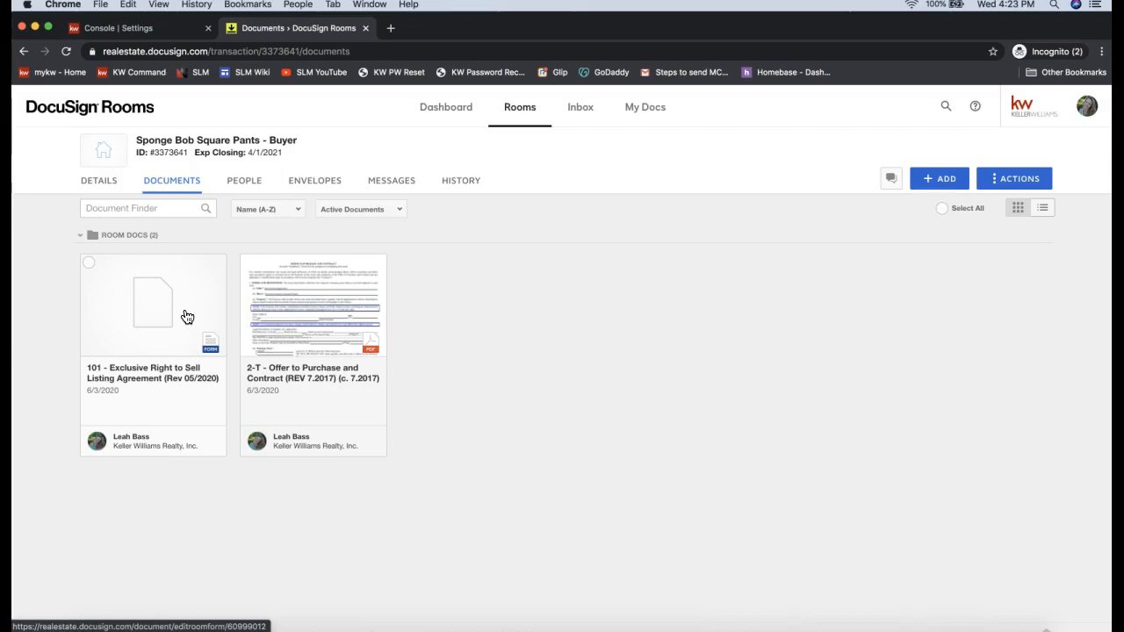
Step: Reopen the 101 - Exclusive Right to Sell Listing Agreement and check its saved entries
left_click(104, 304)
left_click(126, 295)
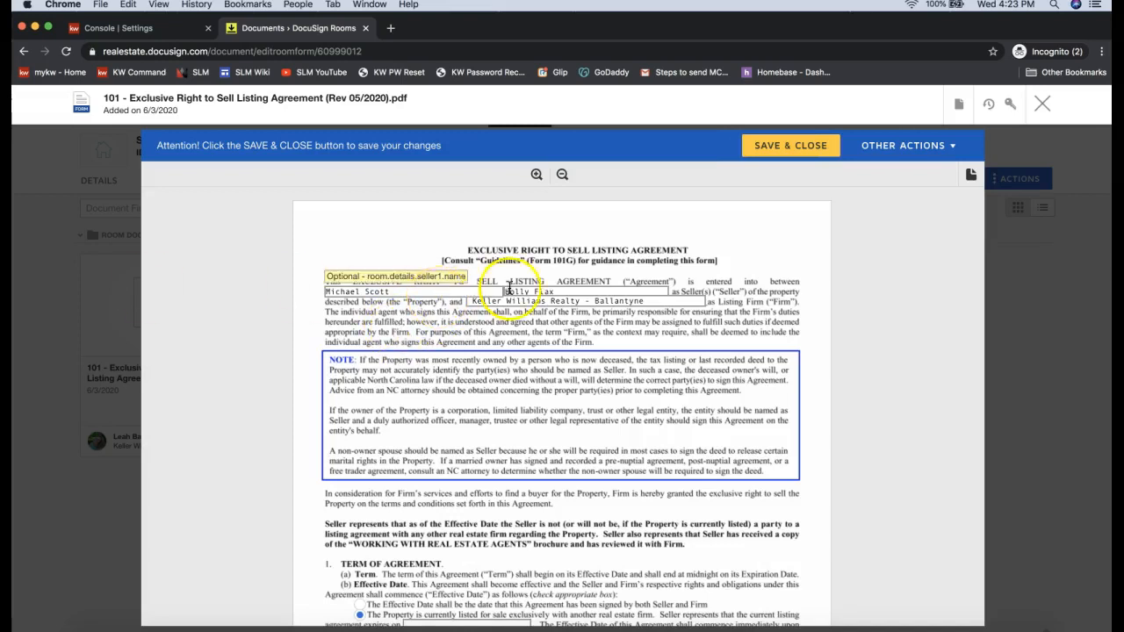
scroll(881, 323, "down", 5)
scroll(881, 324, "up", 5)
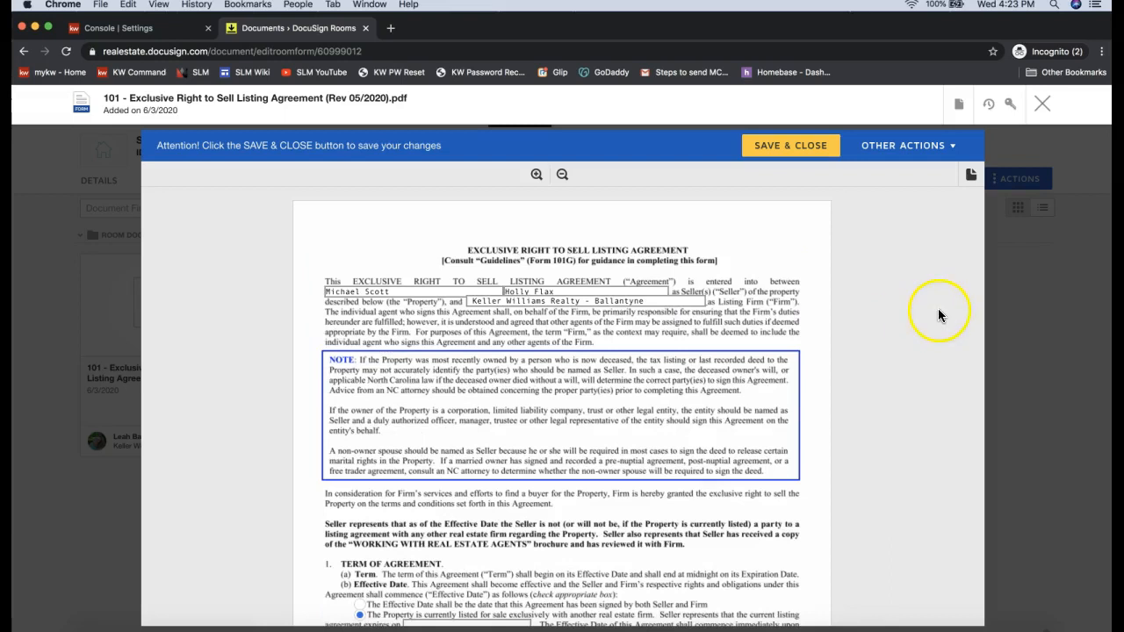
Step: Open the print version of the listing agreement and look through its pages
left_click(963, 117)
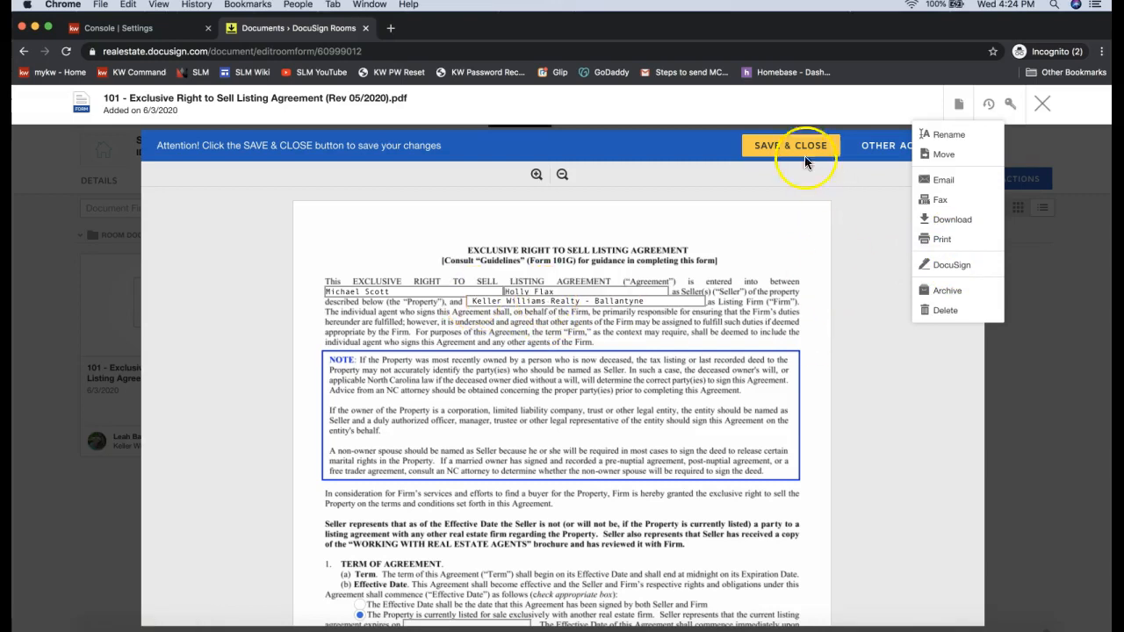
left_click(941, 239)
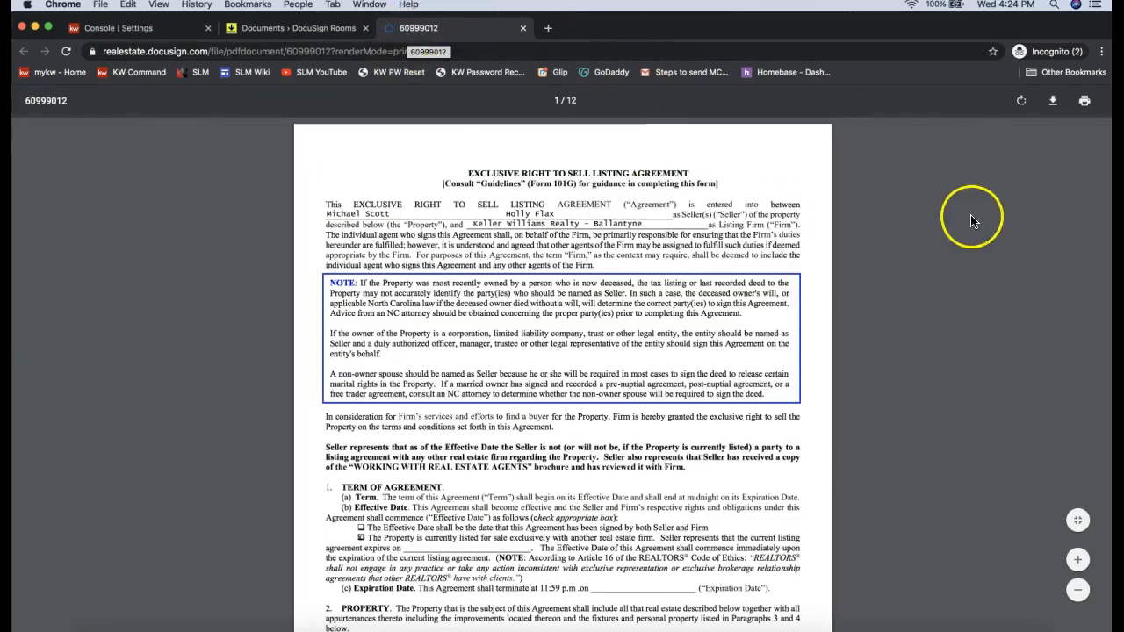
scroll(969, 220, "down", 5)
scroll(966, 233, "up", 5)
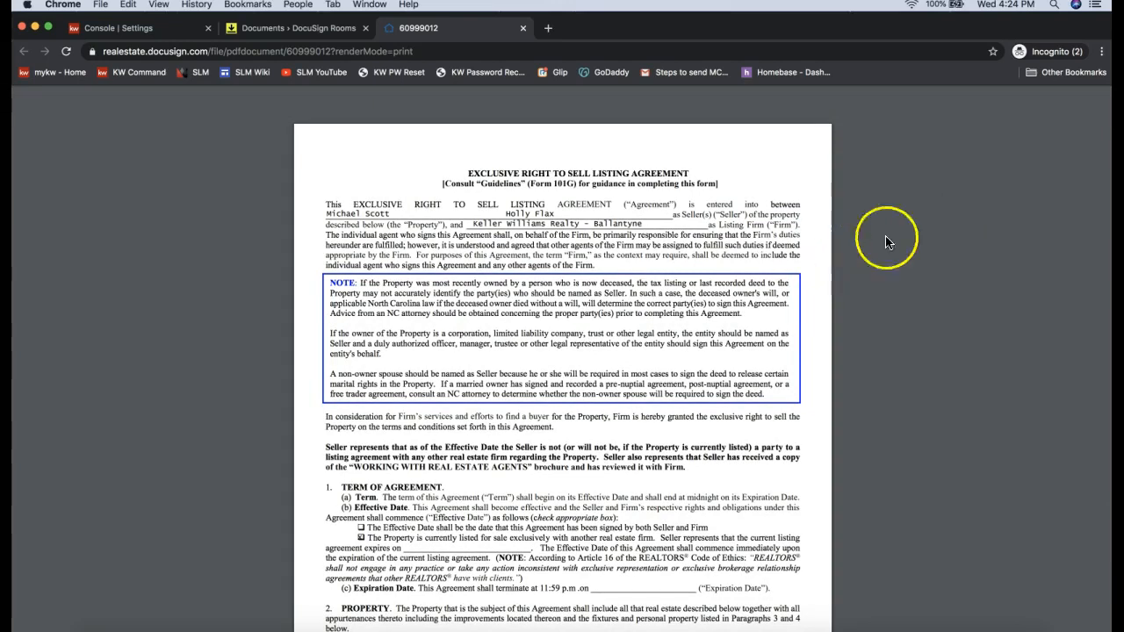
scroll(936, 324, "down", 4)
scroll(937, 325, "up", 4)
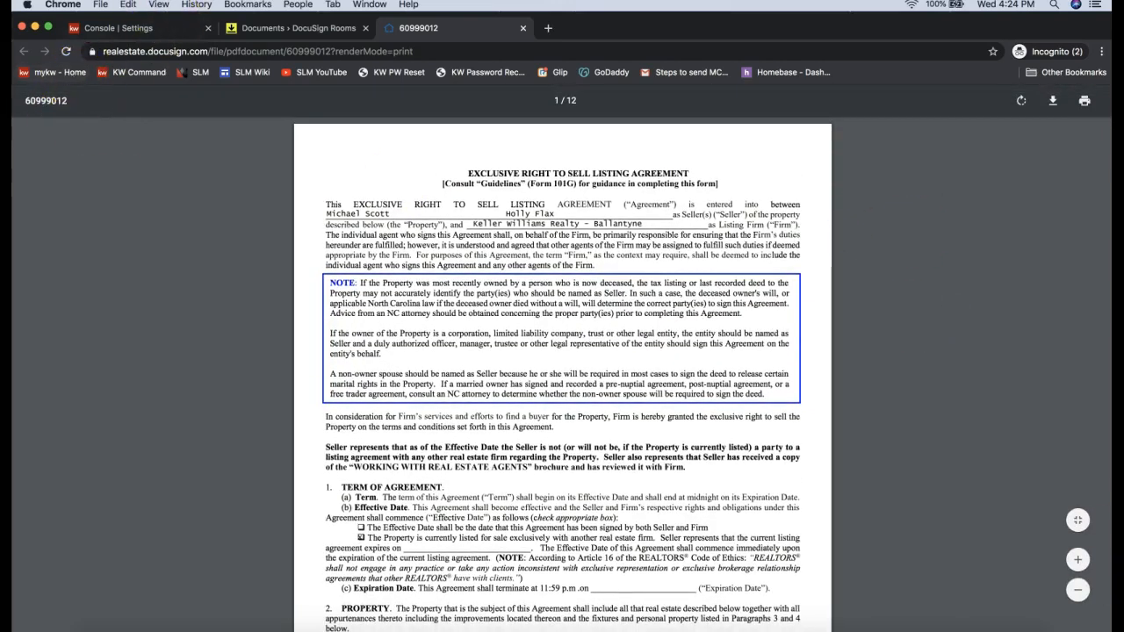
Step: Open the browser's print settings for the listing agreement PDF
left_click(101, 4)
left_click(100, 5)
left_click(101, 4)
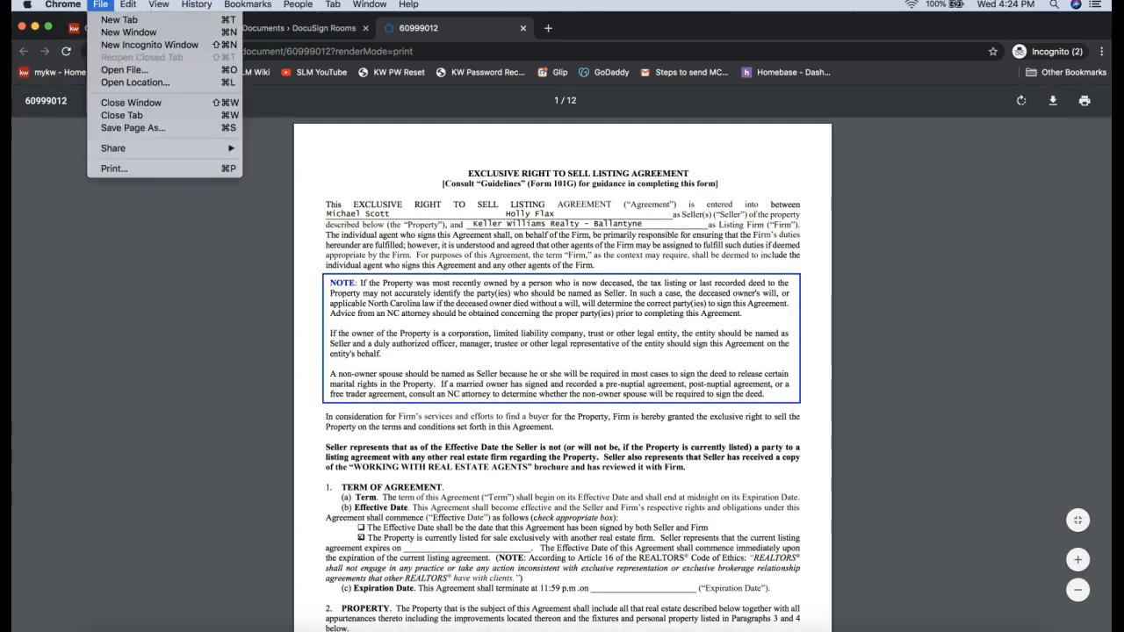
left_click(143, 171)
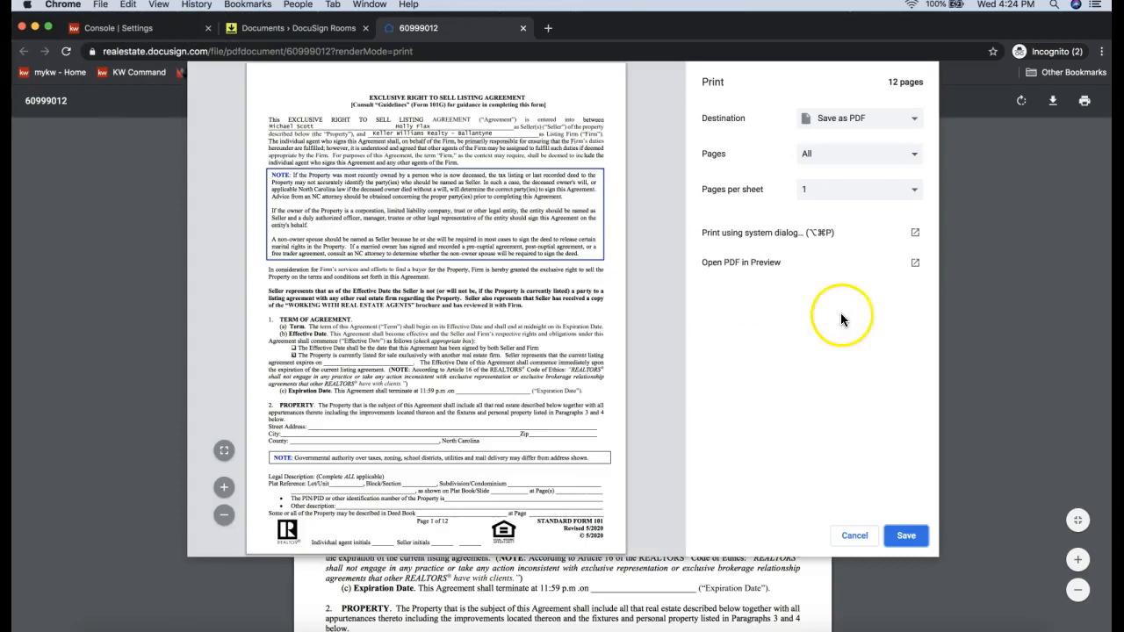